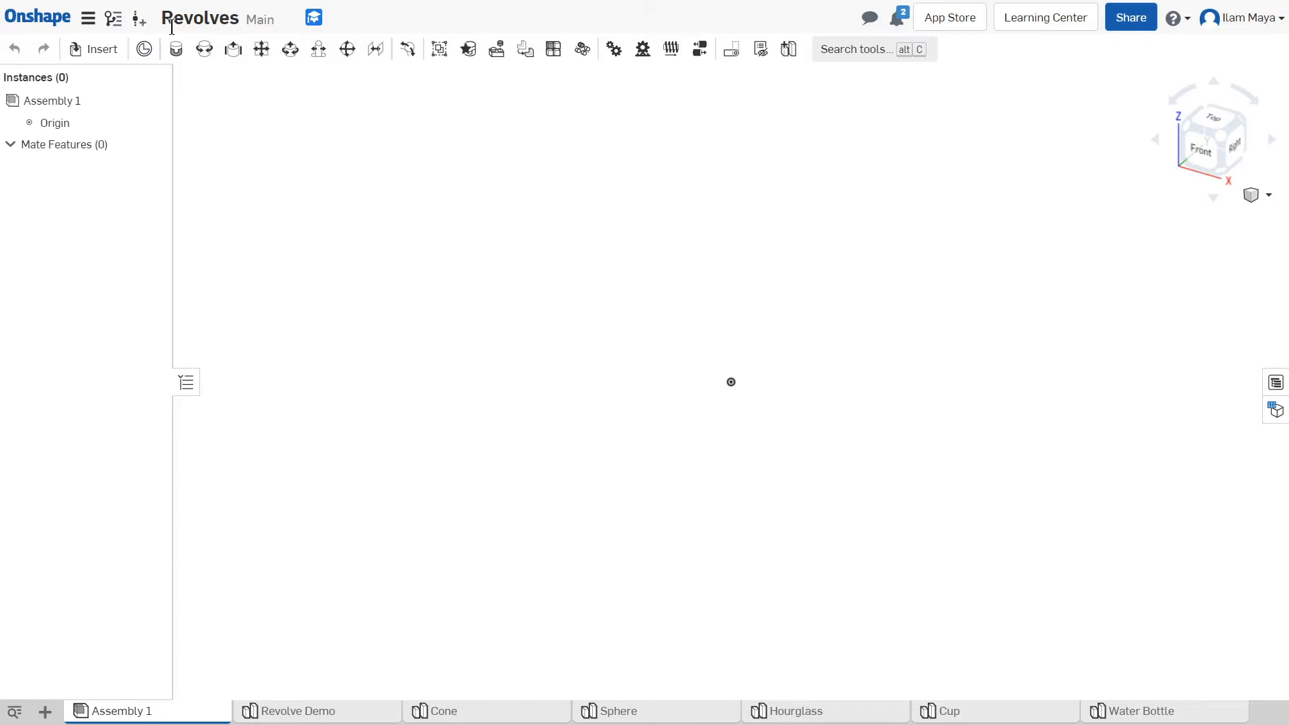
{"action": "left_click_drag", "start_coordinate": [163, 19], "coordinate": [239, 20]}
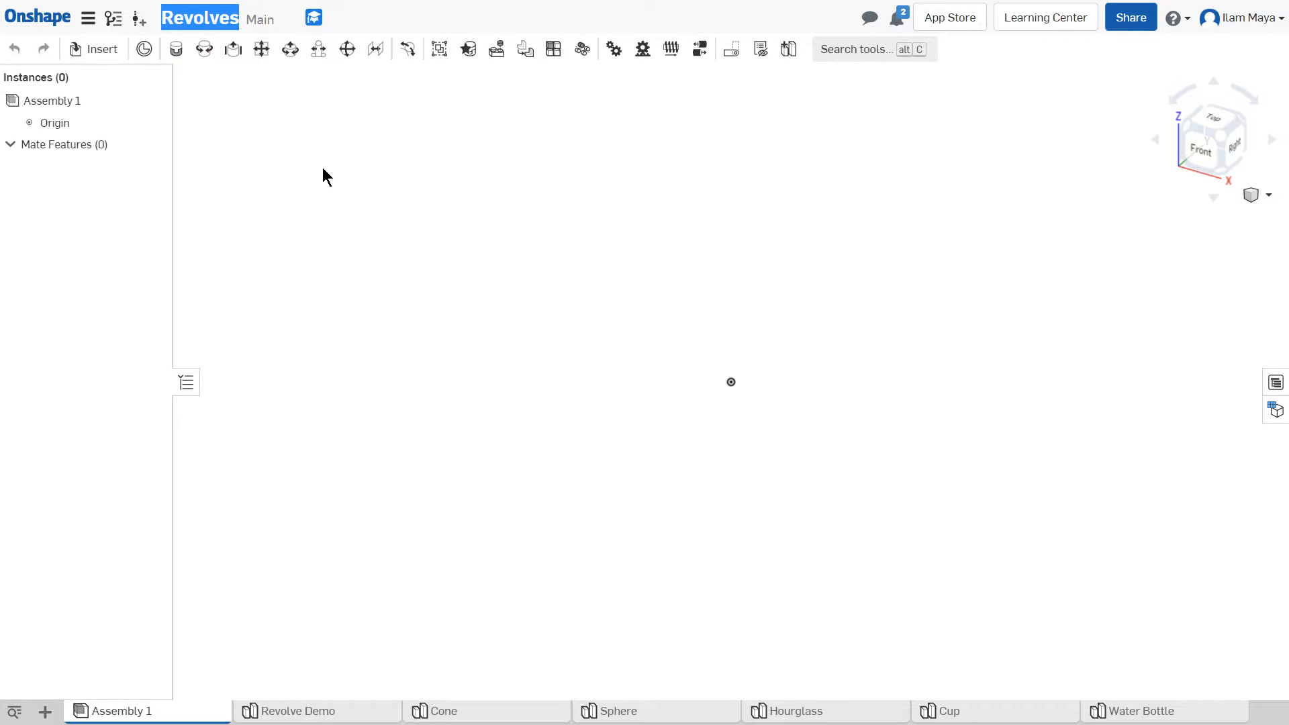
{"action": "left_click", "coordinate": [231, 16]}
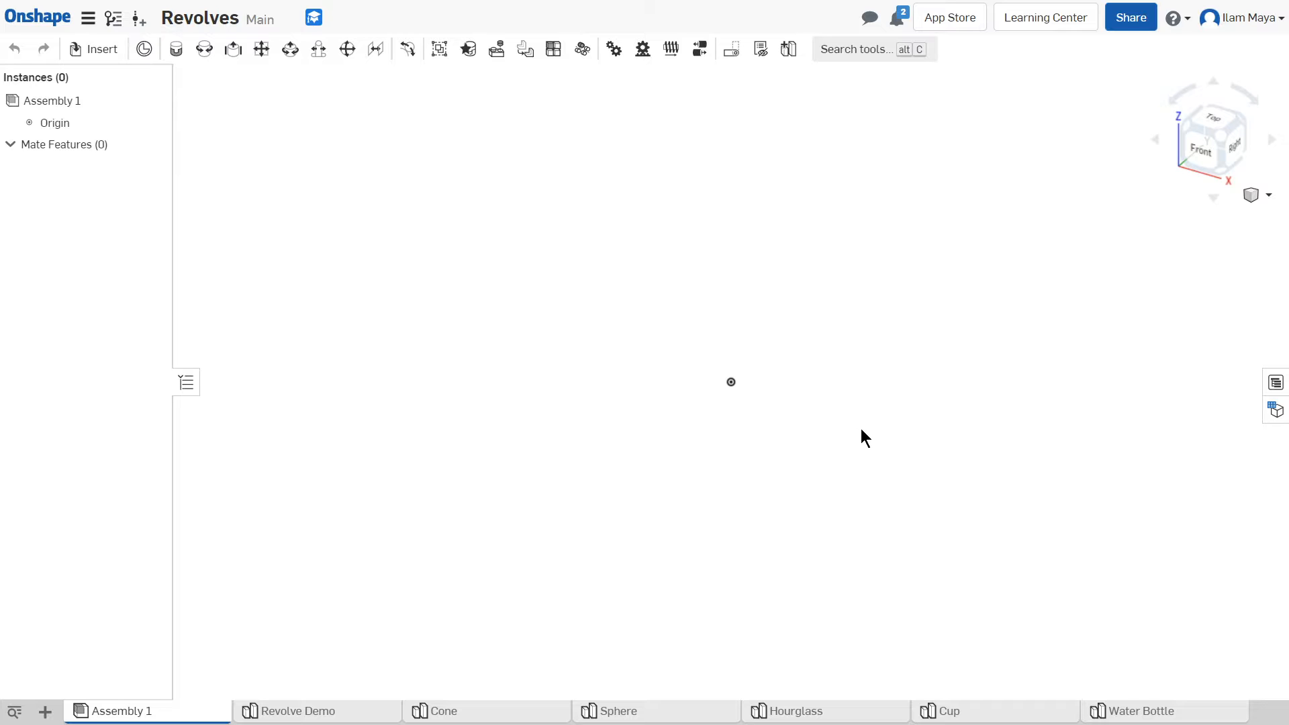
Look at the finished revolved solids in the Cone and Sphere part studios.
{"action": "left_click", "coordinate": [480, 716]}
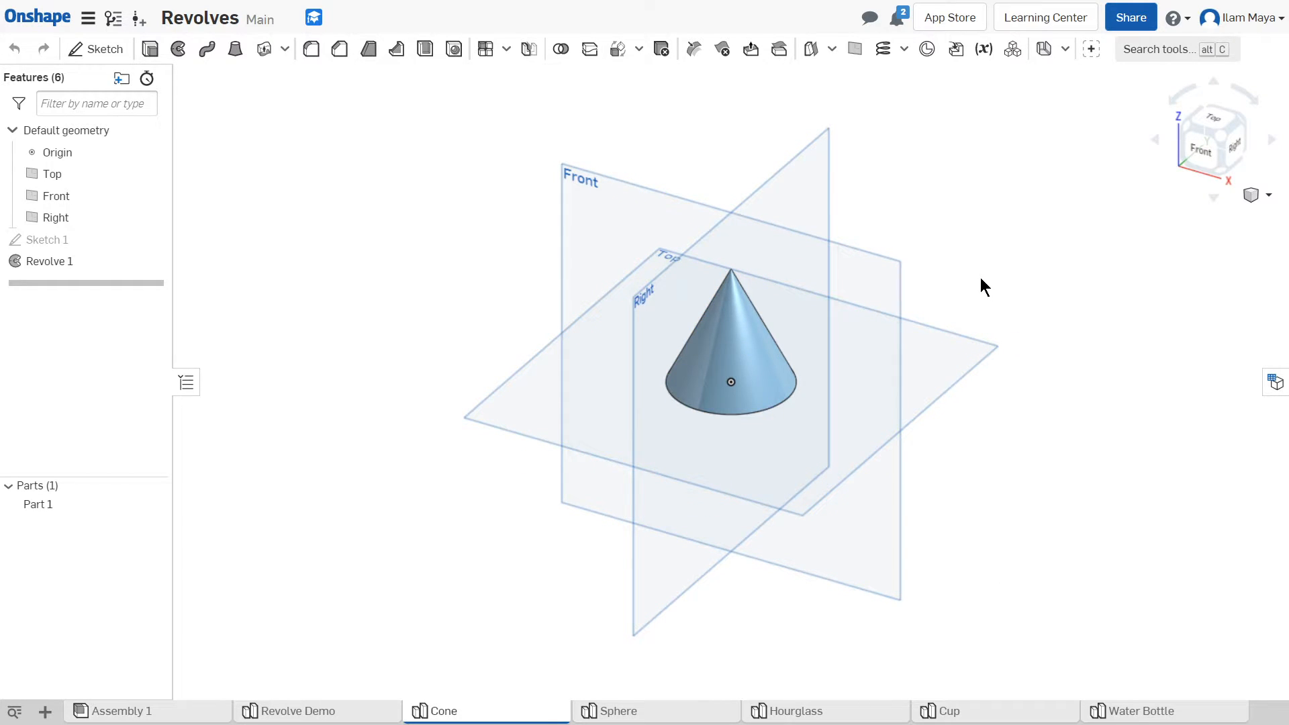
{"action": "left_click", "coordinate": [641, 711]}
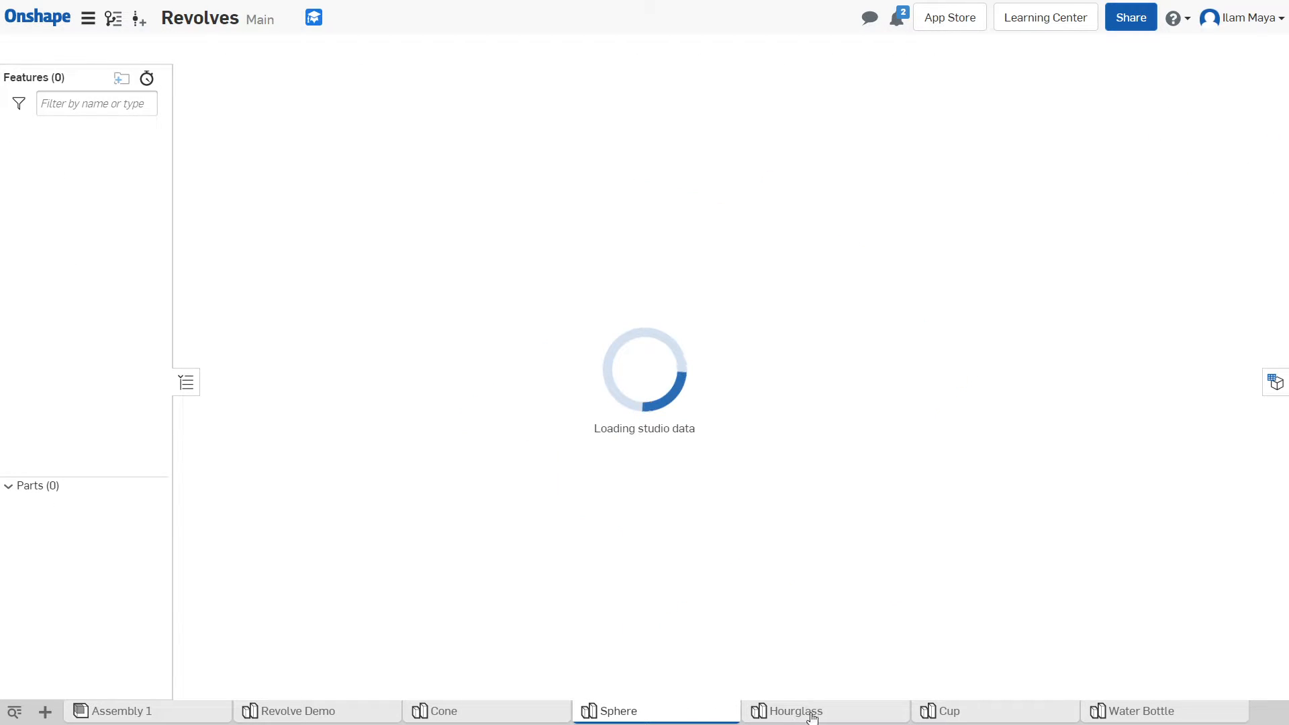
{"action": "mouse_move", "coordinate": [813, 717]}
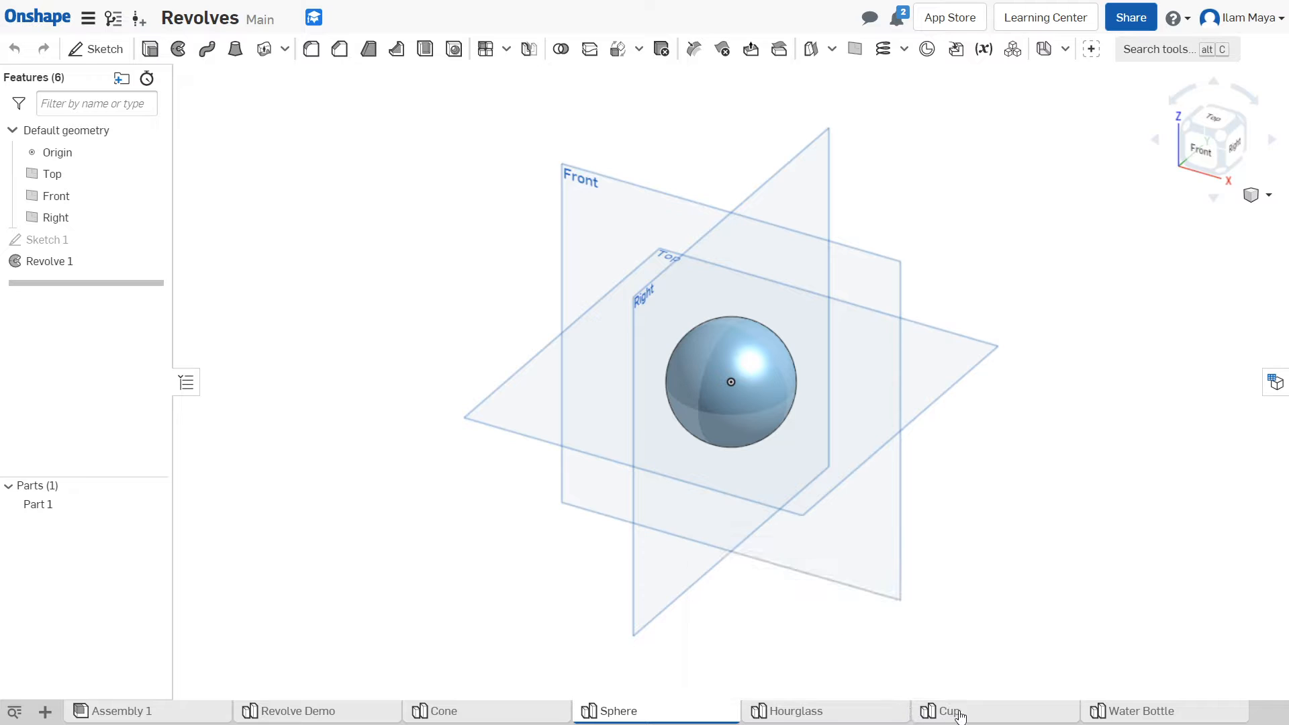
{"action": "mouse_move", "coordinate": [987, 716]}
{"action": "mouse_move", "coordinate": [1140, 717]}
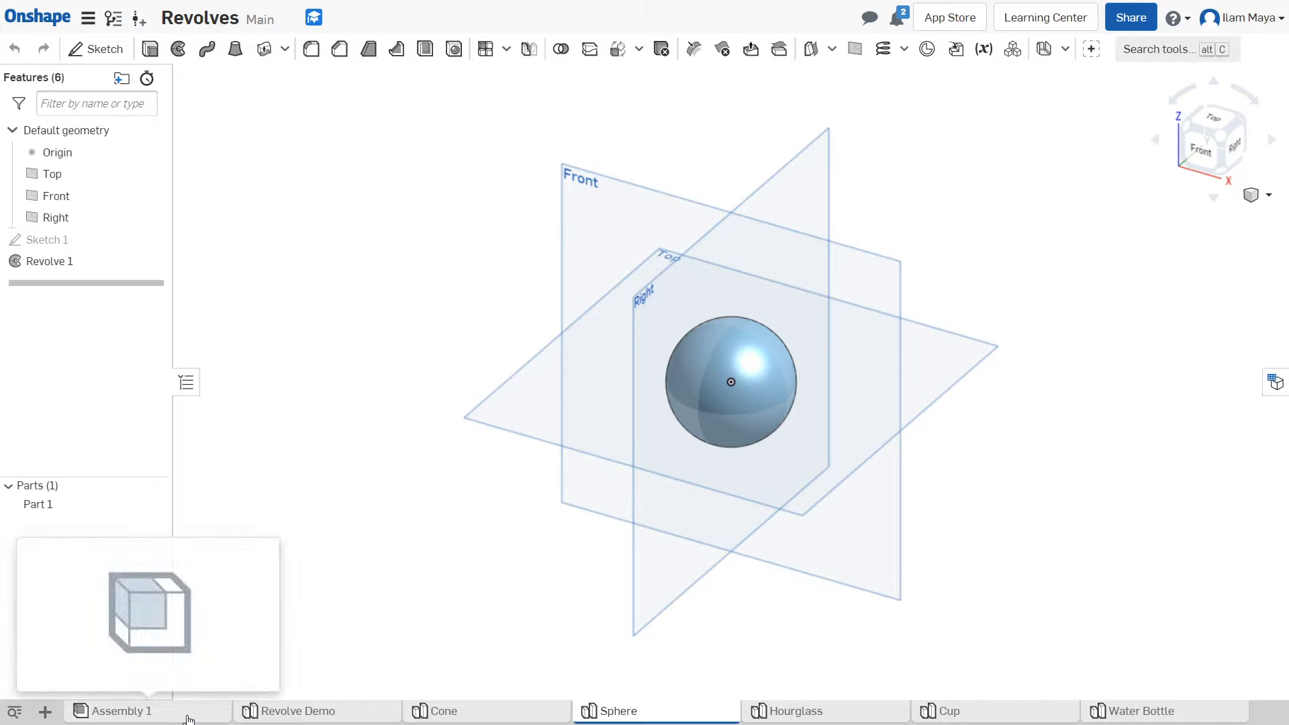
Examine the triangular profile in Sketch 1 of the Cone part studio and compare it with the revolved cone.
{"action": "left_click", "coordinate": [461, 716]}
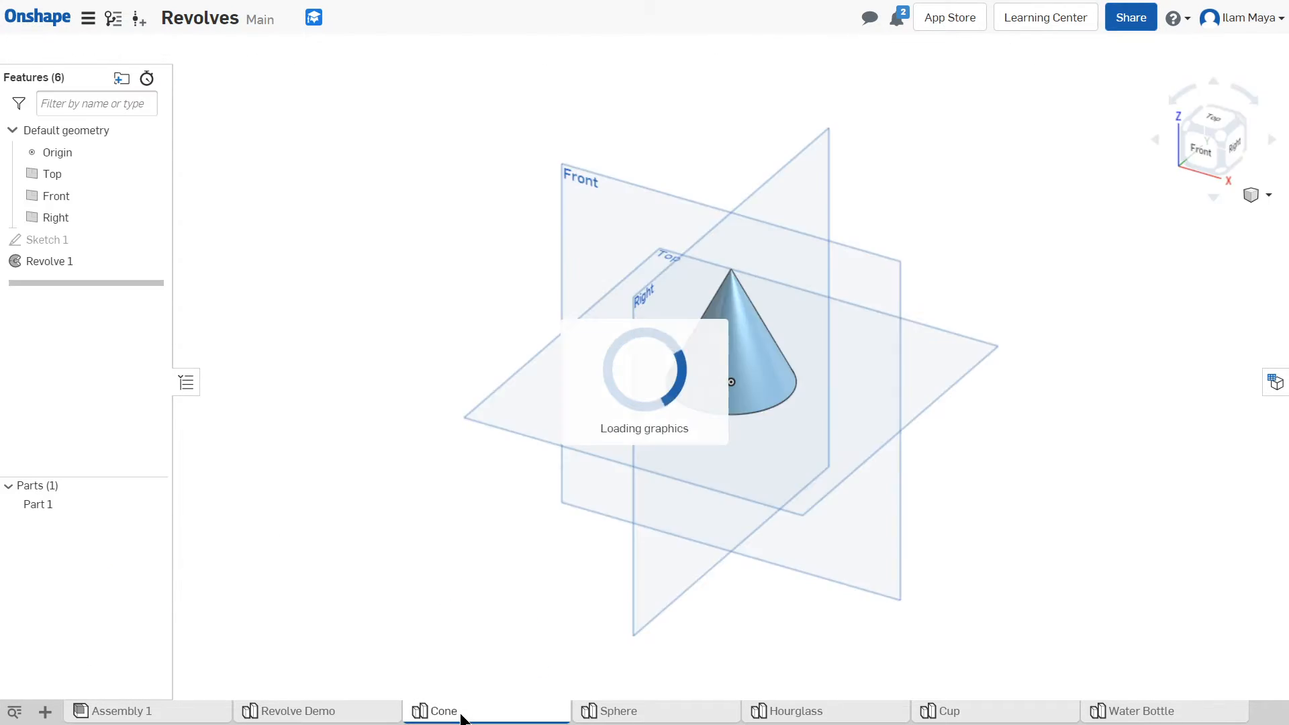
{"action": "left_click", "coordinate": [1209, 160]}
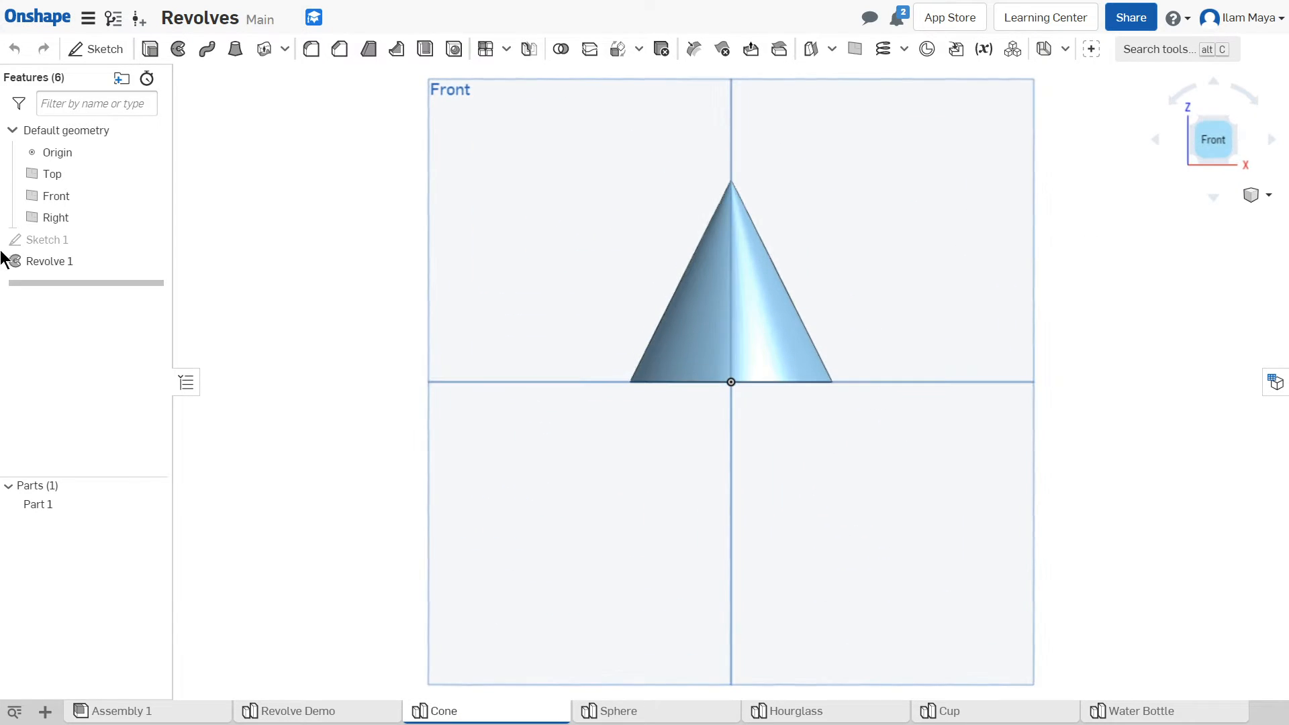
{"action": "double_click", "coordinate": [94, 239]}
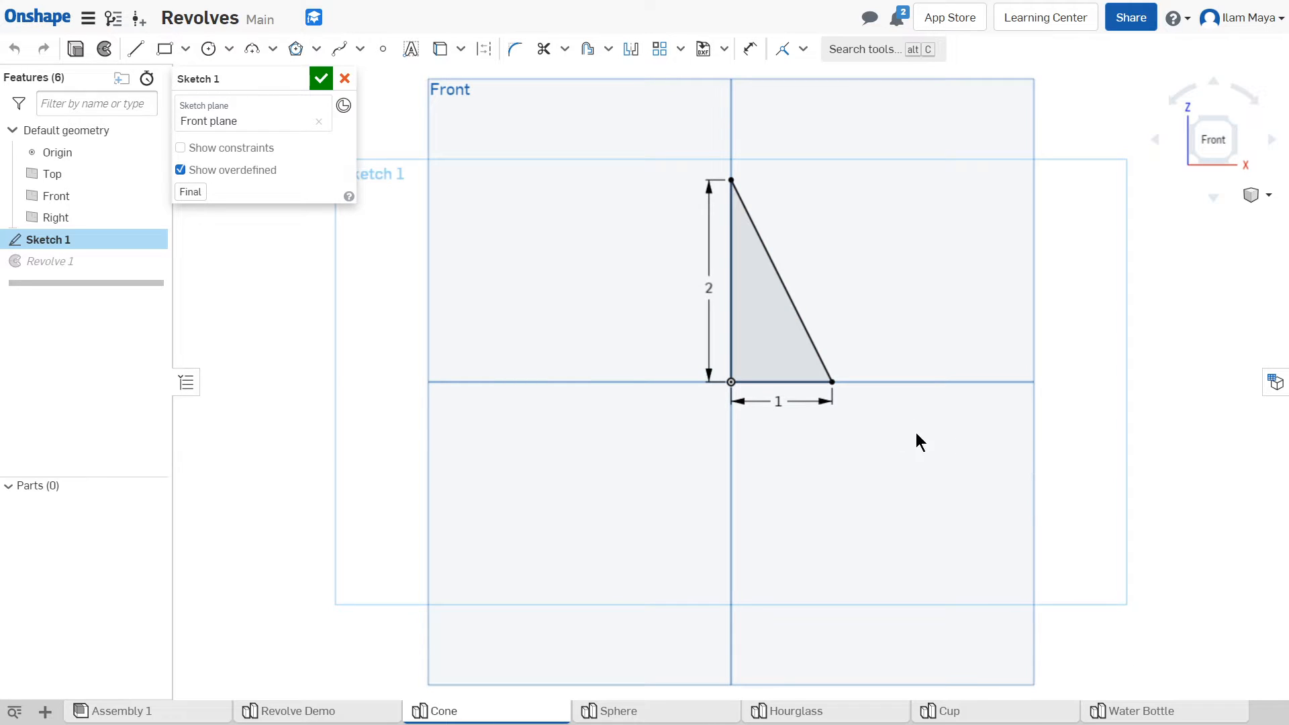
{"action": "right_click_drag", "start_coordinate": [867, 251], "coordinate": [849, 273]}
{"action": "scroll", "coordinate": [706, 310], "scroll_direction": "up", "scroll_amount": 2}
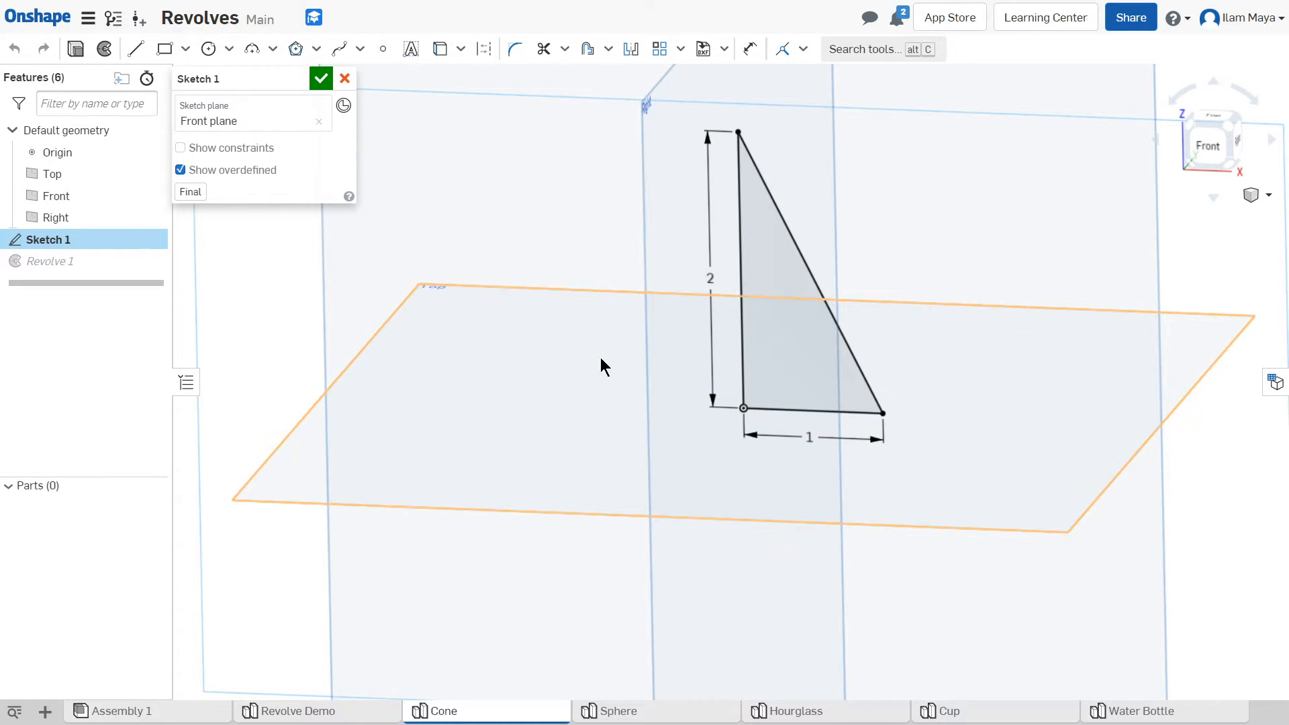
{"action": "left_click", "coordinate": [316, 85]}
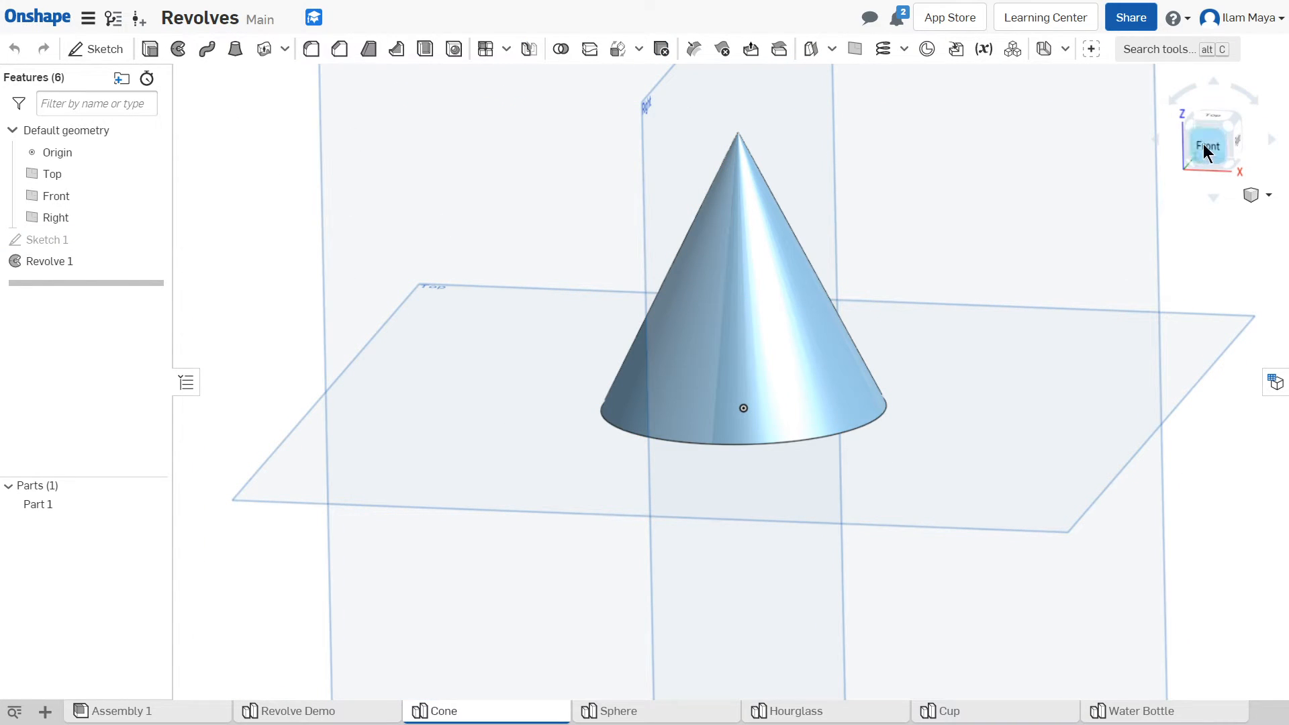
{"action": "left_click", "coordinate": [1226, 133]}
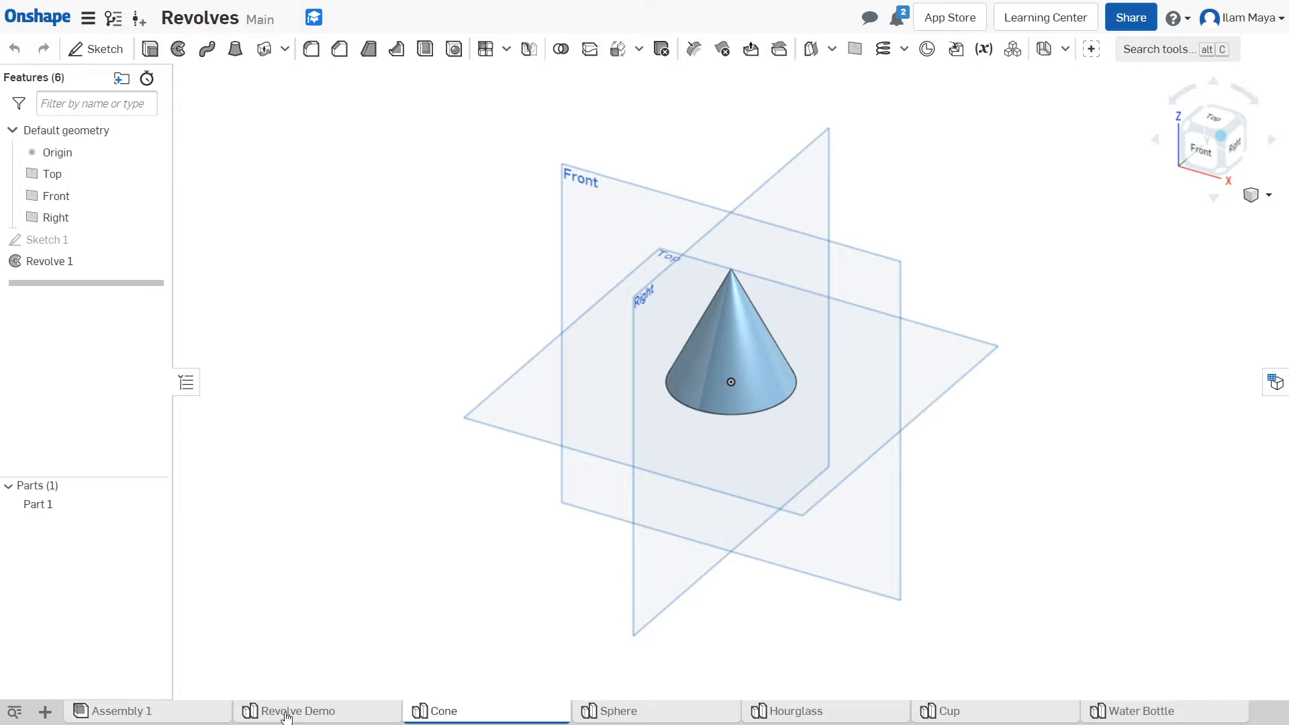
Open the Revolve Demo part studio and start a sketch on the Front plane, viewed from the front.
{"action": "left_click", "coordinate": [286, 714]}
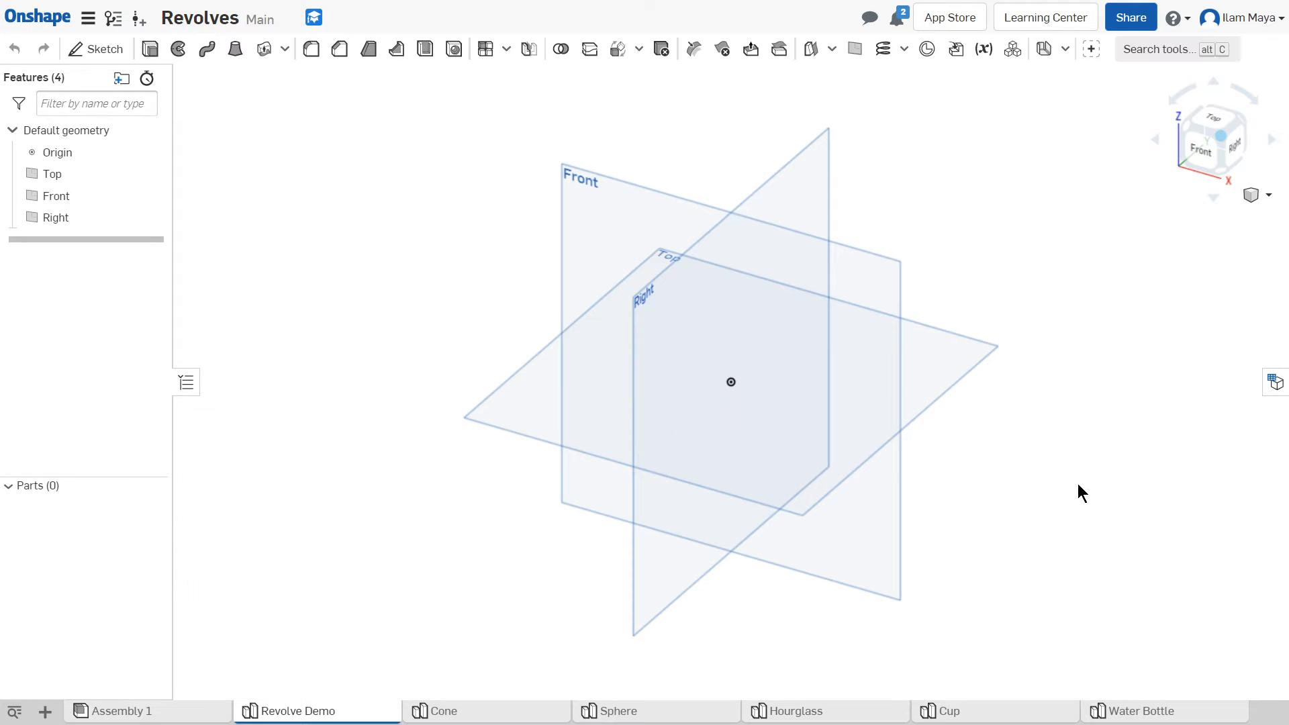
{"action": "right_click_drag", "start_coordinate": [1049, 481], "coordinate": [1063, 473]}
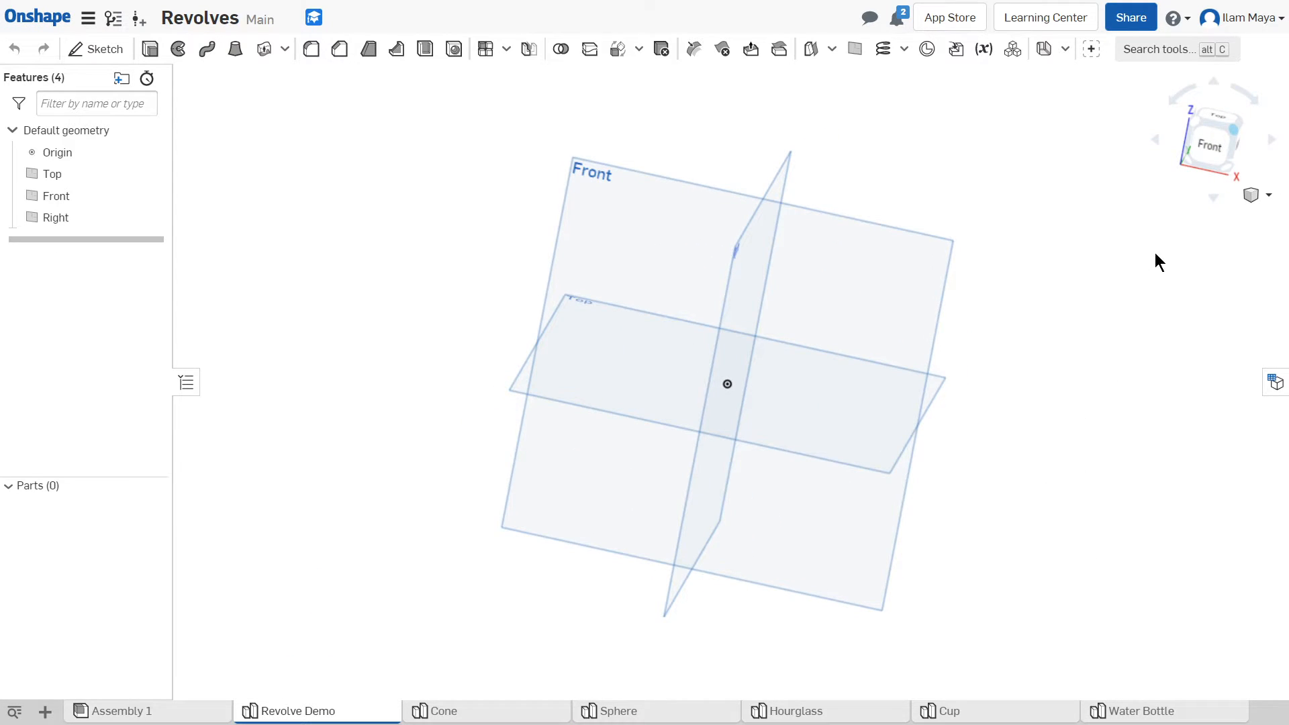
{"action": "left_click", "coordinate": [1207, 146]}
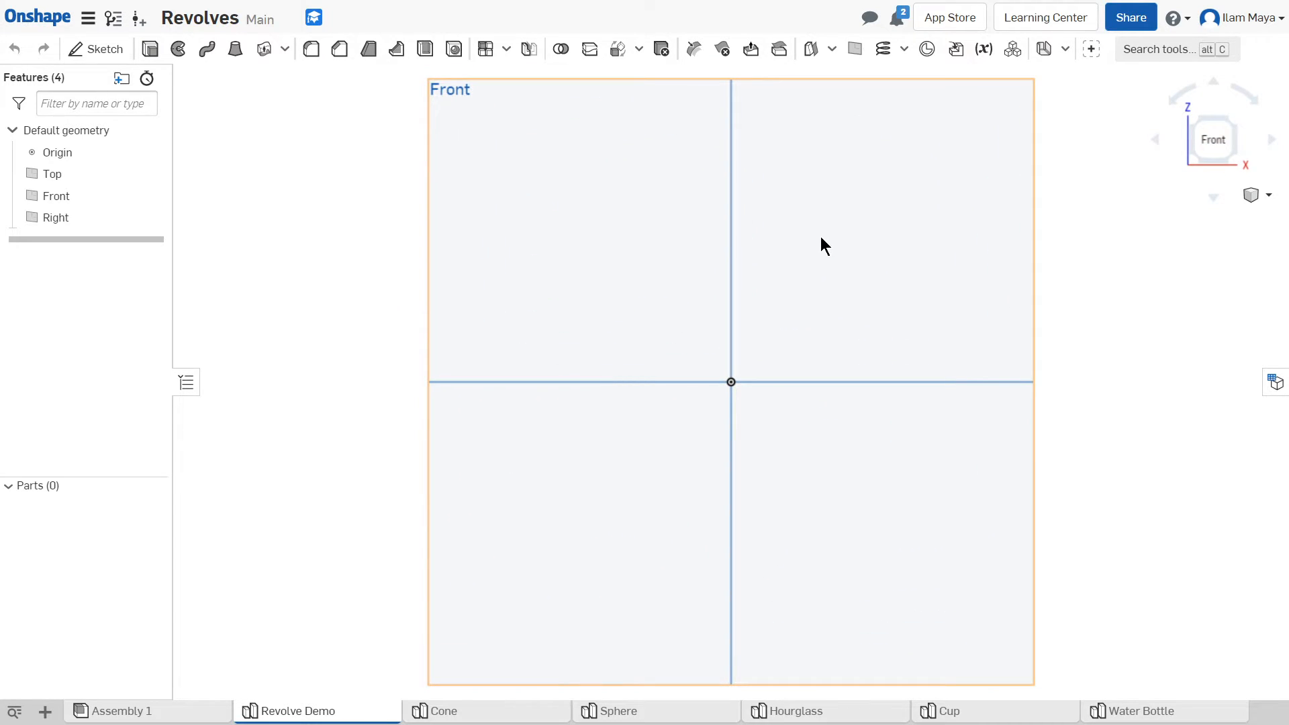
{"action": "right_click_drag", "start_coordinate": [885, 233], "coordinate": [864, 292]}
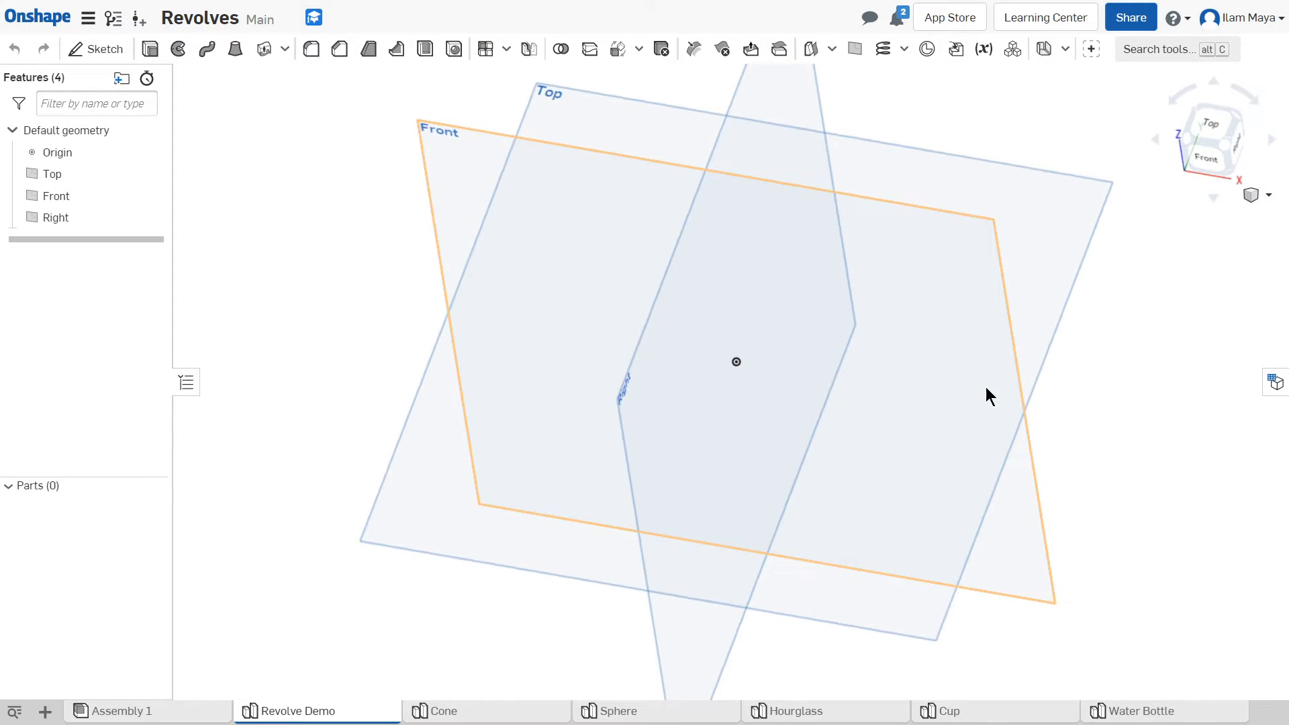
{"action": "left_click", "coordinate": [1208, 159]}
{"action": "left_click", "coordinate": [674, 272]}
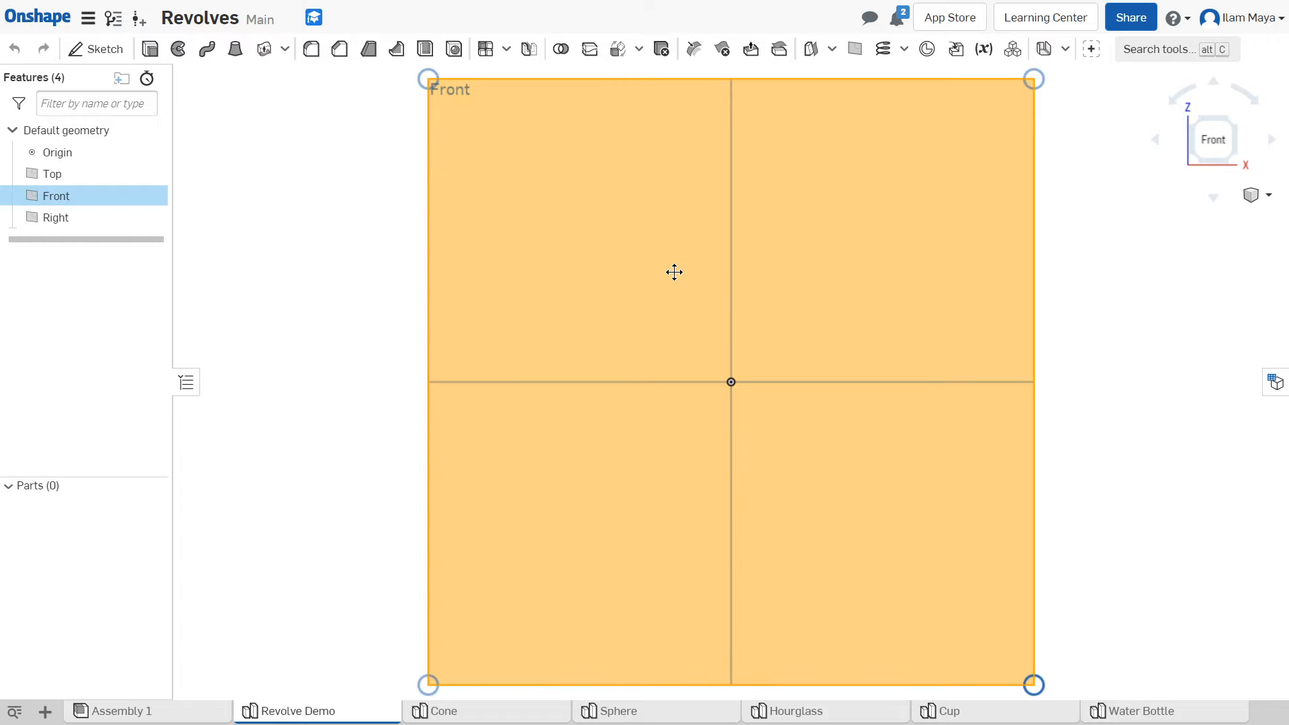
{"action": "key", "text": "shift+s"}
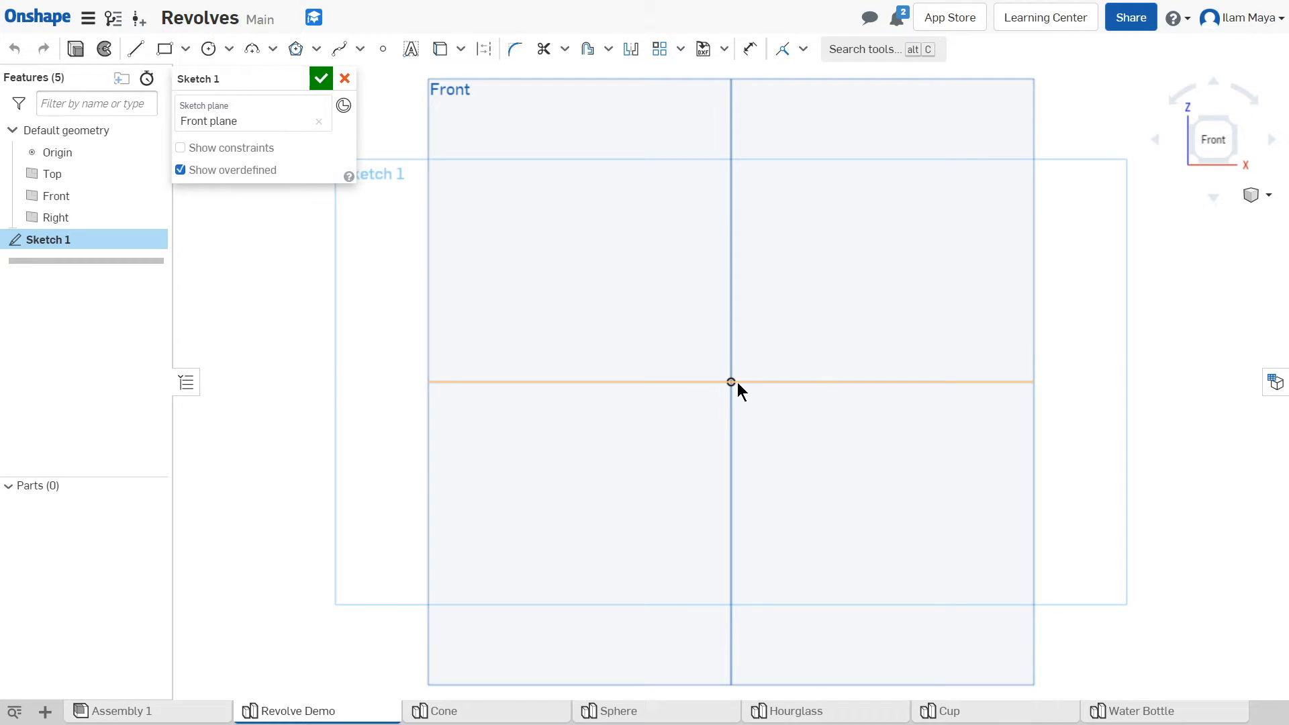
Draw a vertical line about 2.58 long straight up from the origin.
{"action": "key", "text": "l"}
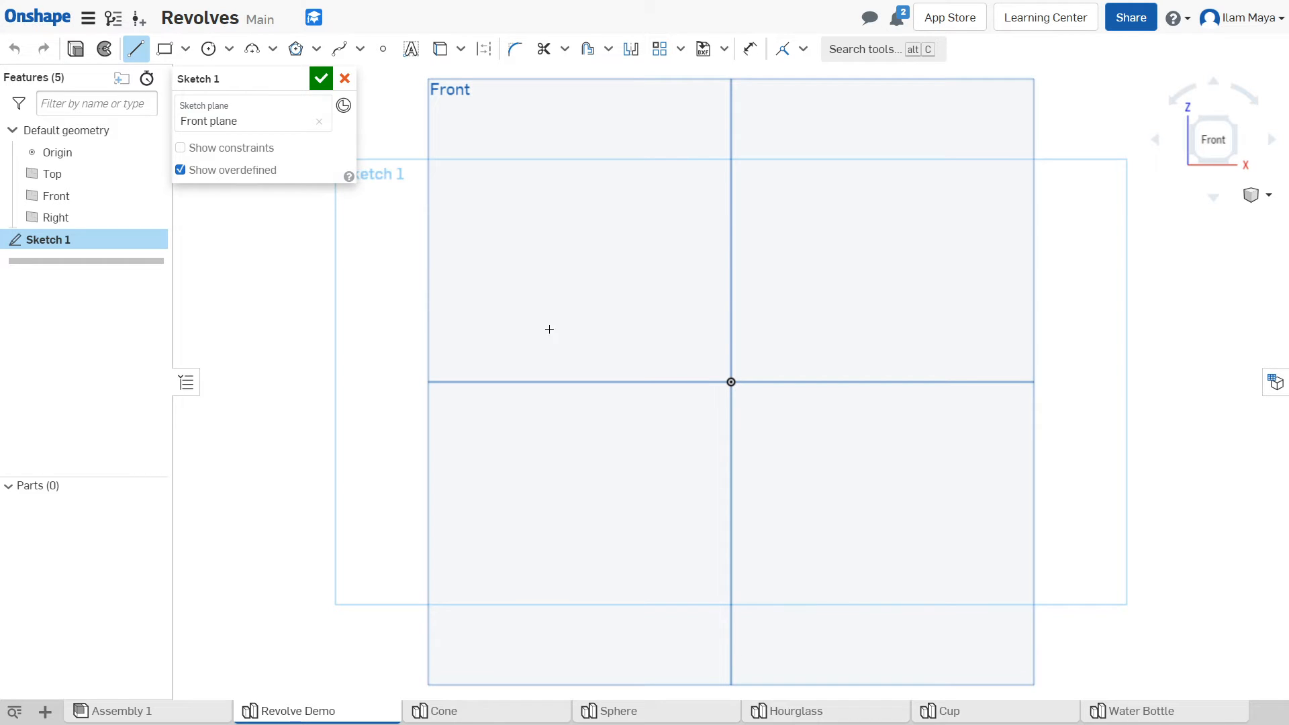
{"action": "left_click", "coordinate": [731, 382]}
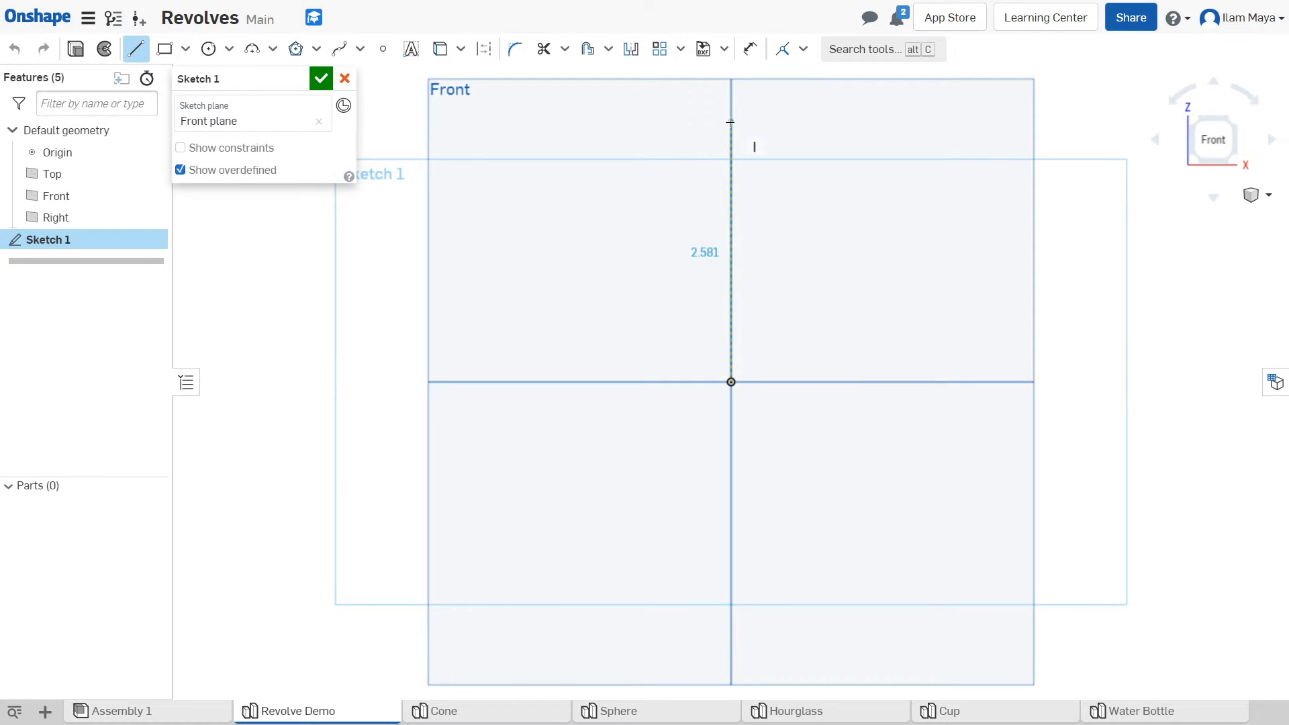
{"action": "left_click", "coordinate": [730, 122]}
Draw a jagged outline with three outward points from the vertical line's upper end, close it with a base line about 0.79 long, and finish the sketch.
{"action": "middle_click_drag", "start_coordinate": [948, 179], "coordinate": [922, 265]}
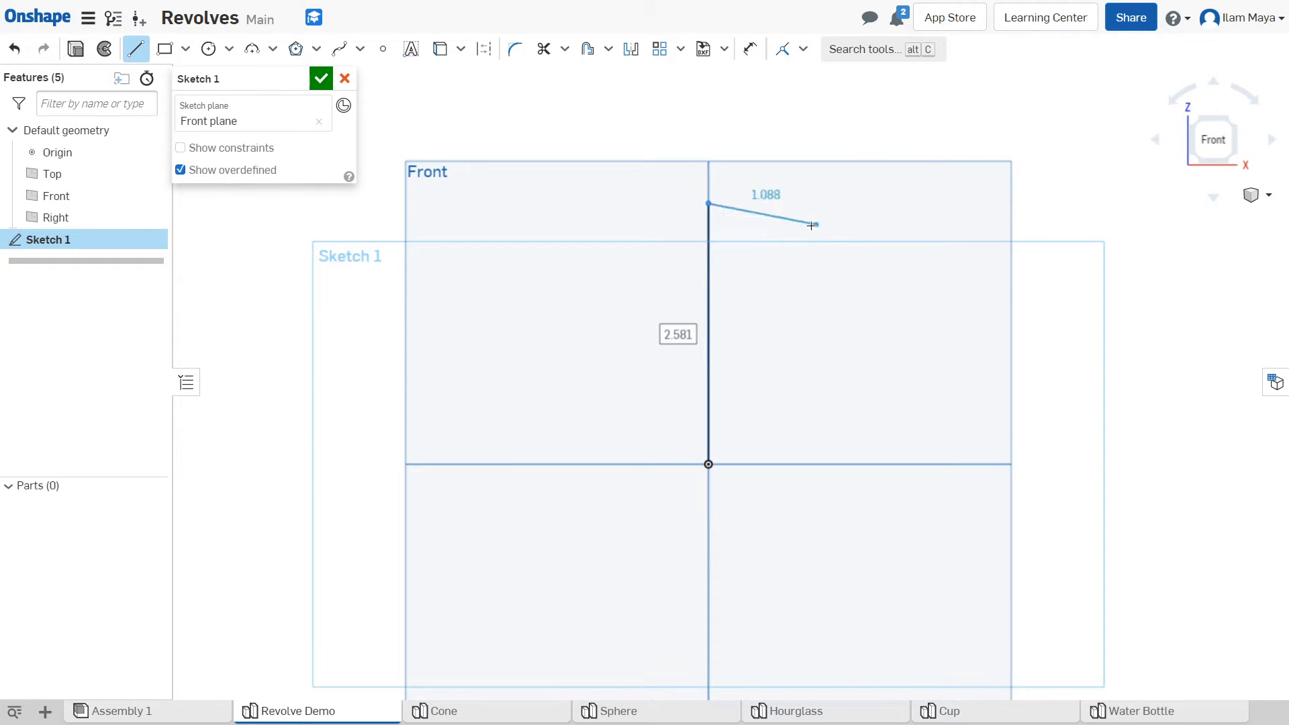
{"action": "left_click", "coordinate": [871, 219]}
{"action": "left_click", "coordinate": [777, 241]}
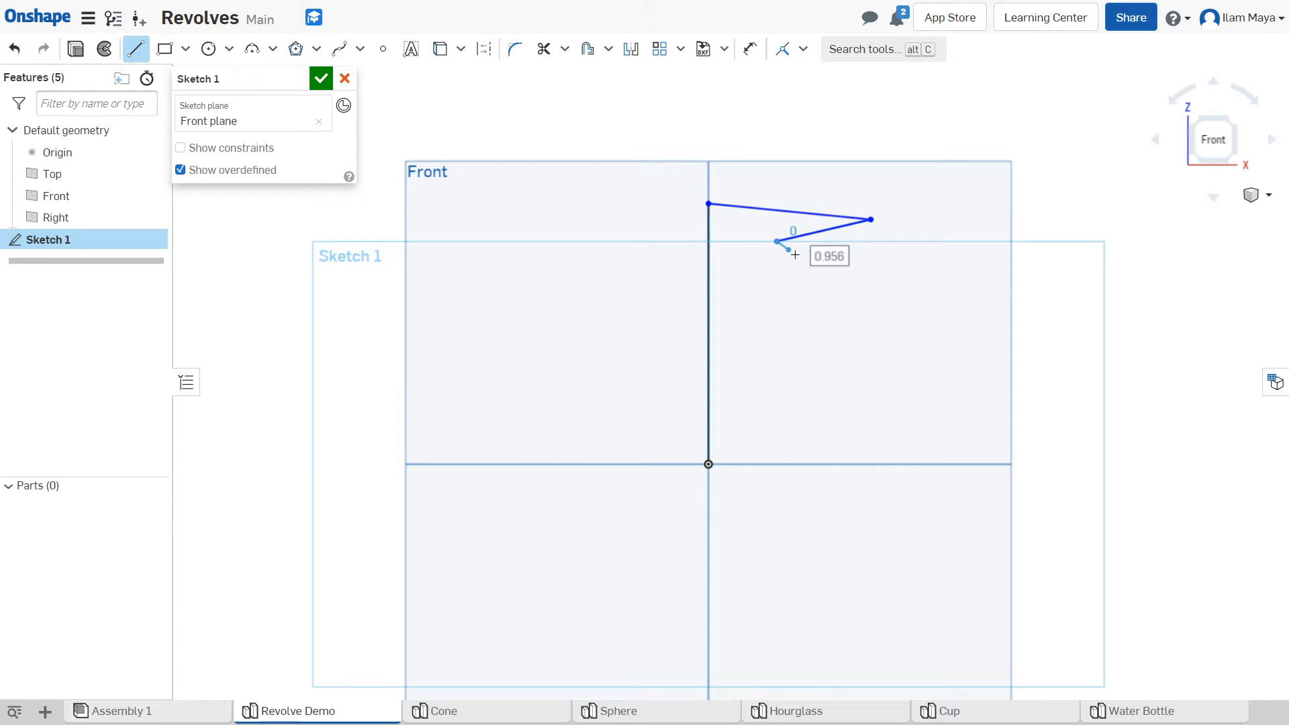
{"action": "left_click", "coordinate": [777, 287]}
{"action": "left_click", "coordinate": [839, 317]}
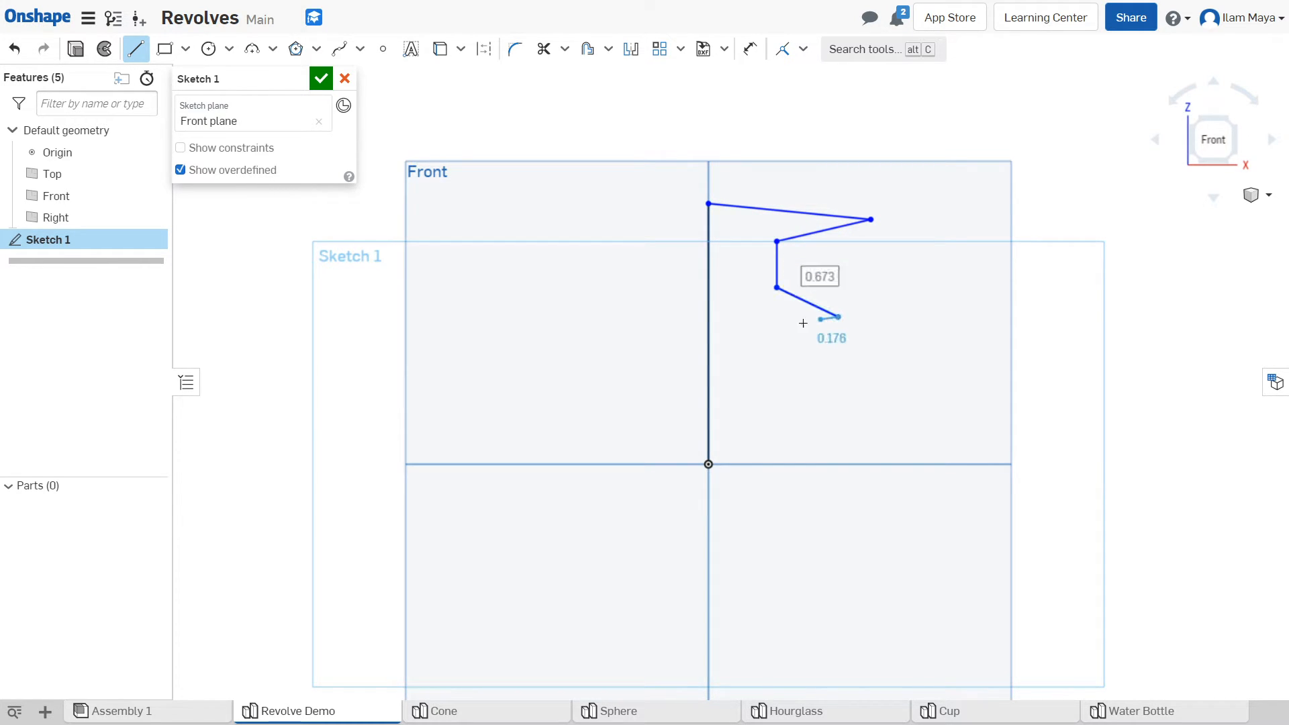
{"action": "left_click", "coordinate": [773, 332]}
{"action": "left_click", "coordinate": [774, 381]}
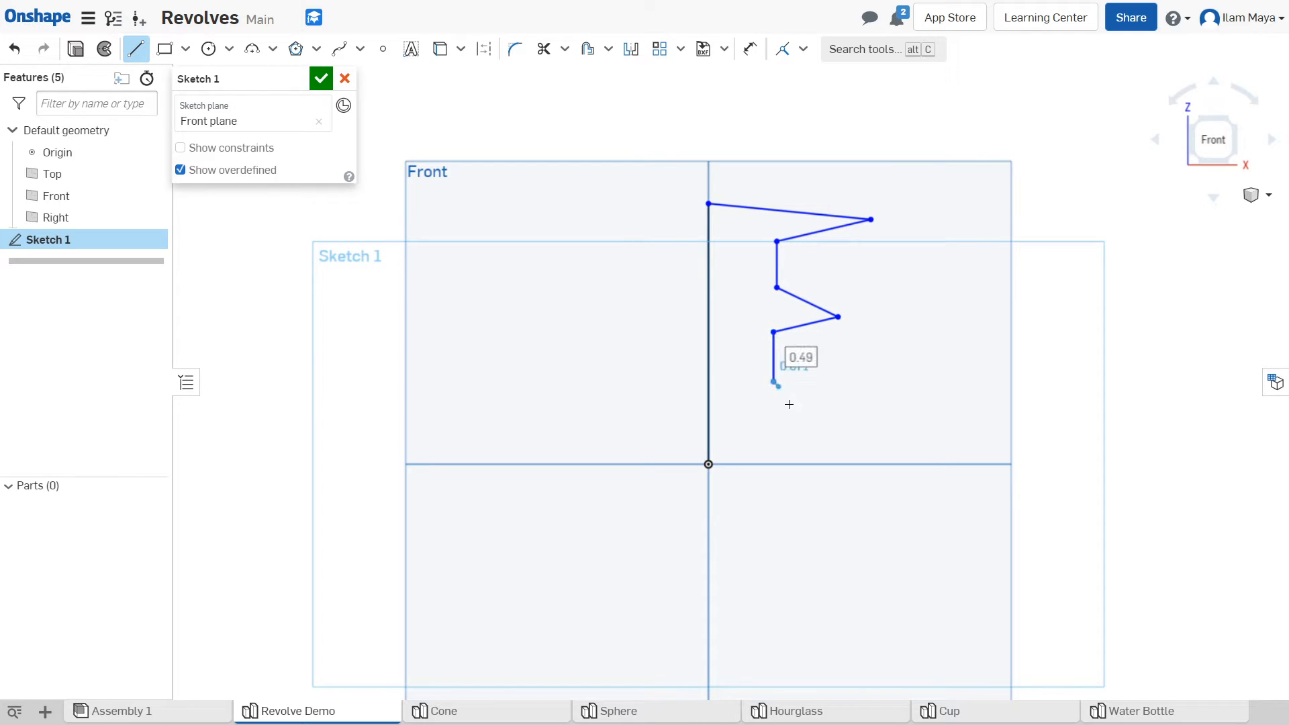
{"action": "left_click", "coordinate": [757, 410]}
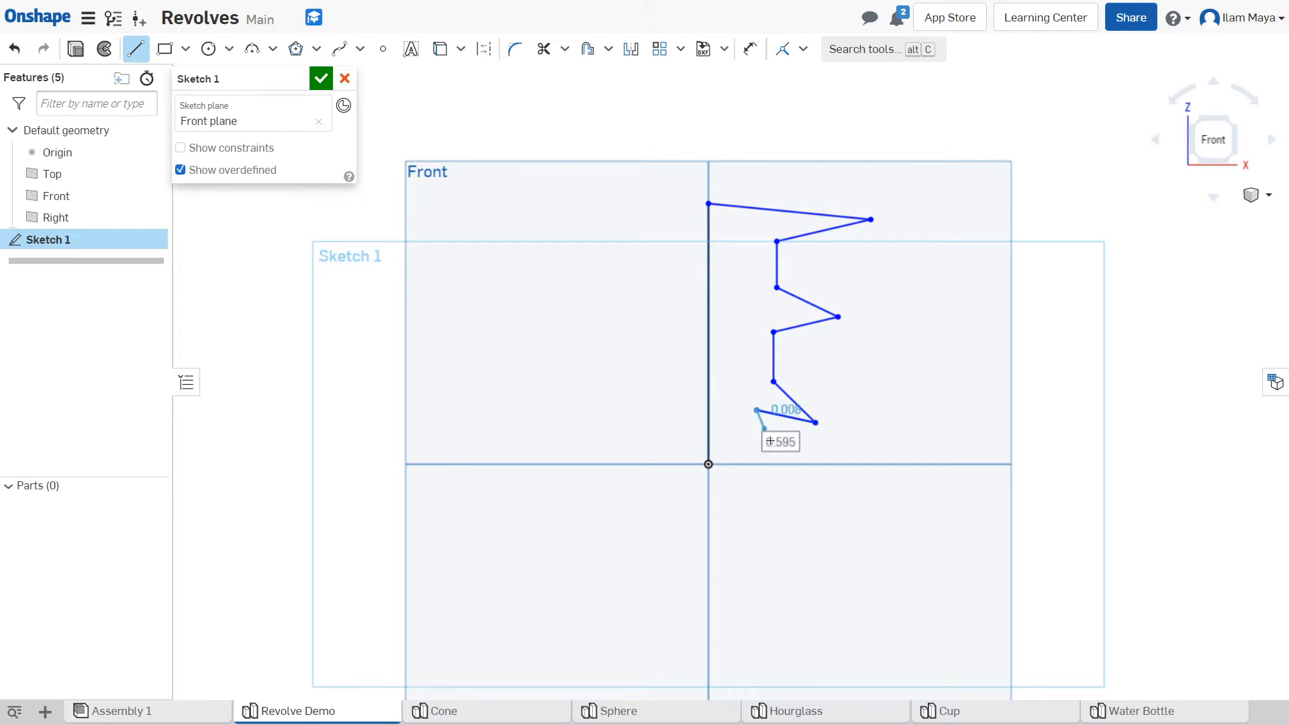
{"action": "left_click", "coordinate": [787, 463]}
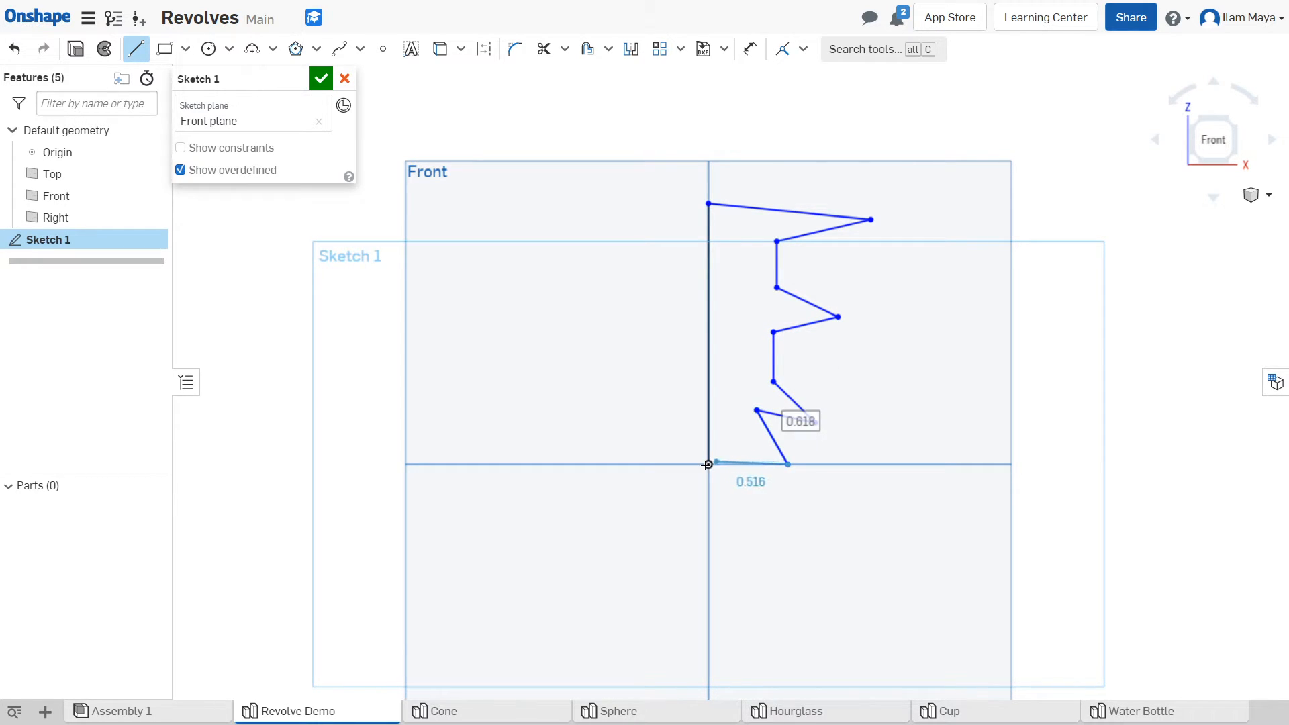
{"action": "left_click", "coordinate": [709, 464]}
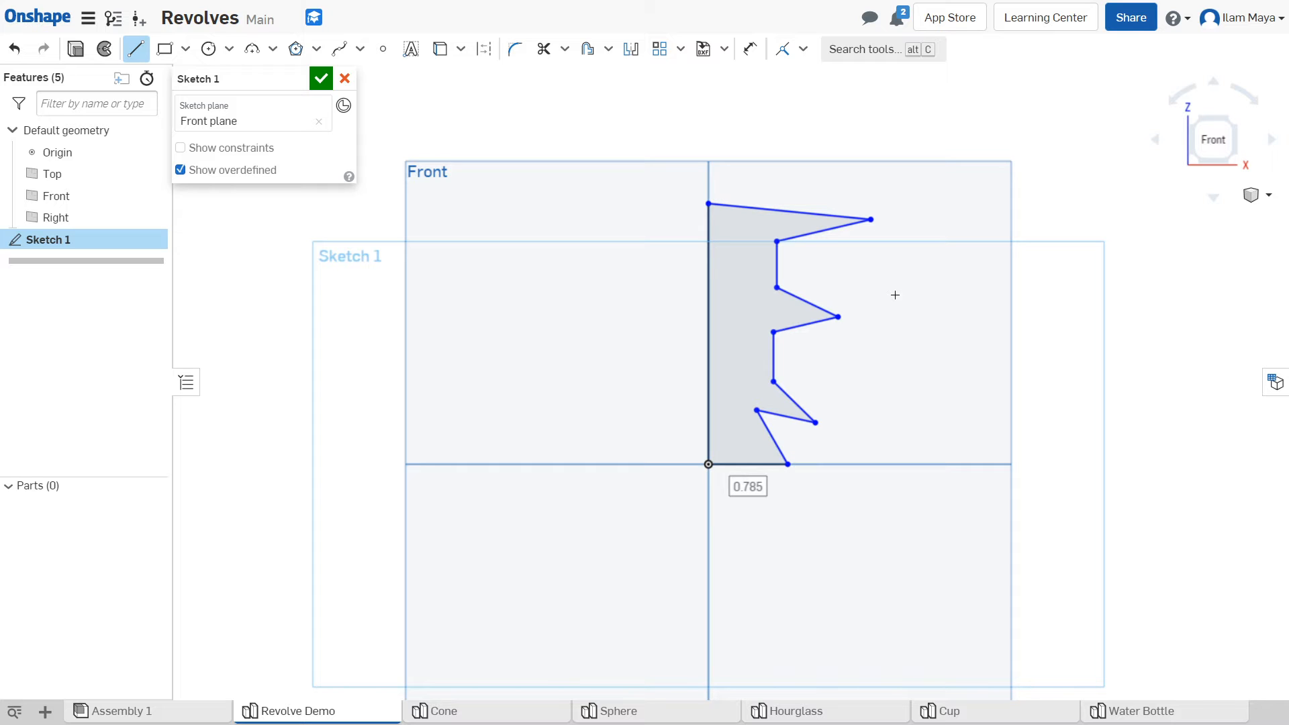
{"action": "left_click", "coordinate": [1213, 140]}
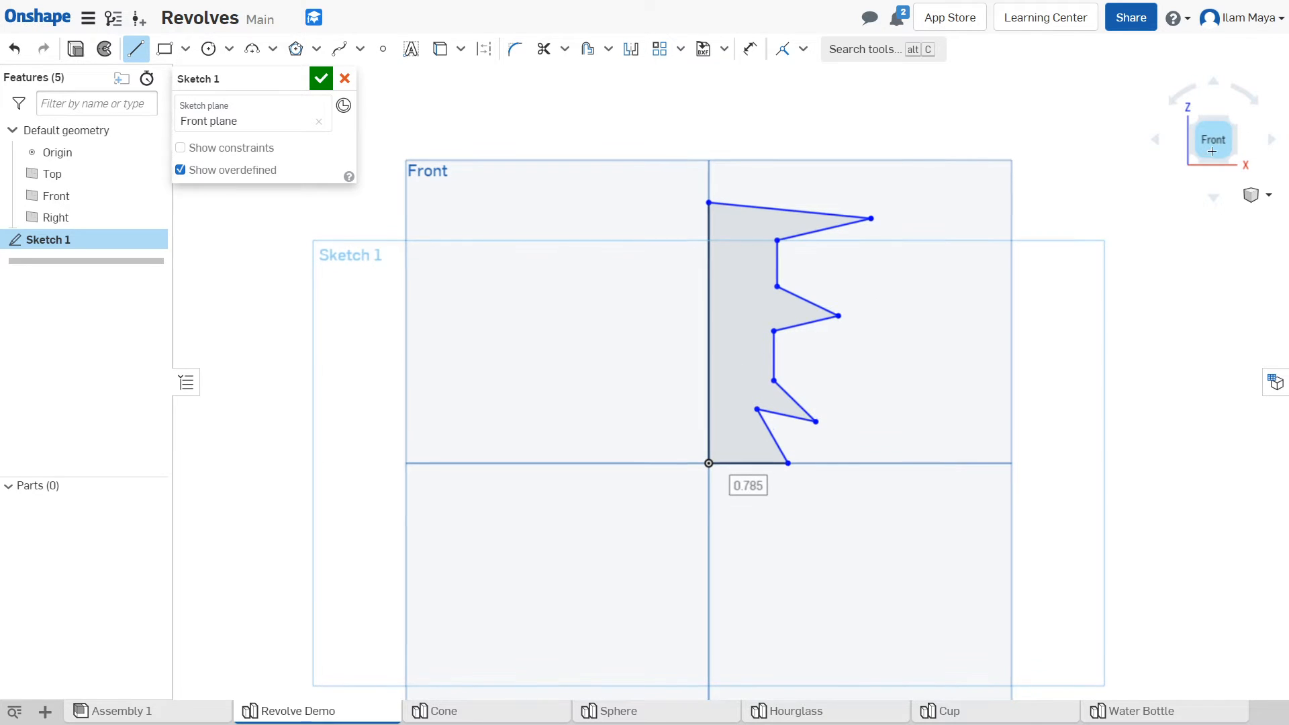
{"action": "middle_click_drag", "start_coordinate": [1012, 333], "coordinate": [1007, 403]}
{"action": "scroll", "coordinate": [869, 367], "scroll_direction": "up", "scroll_amount": 1}
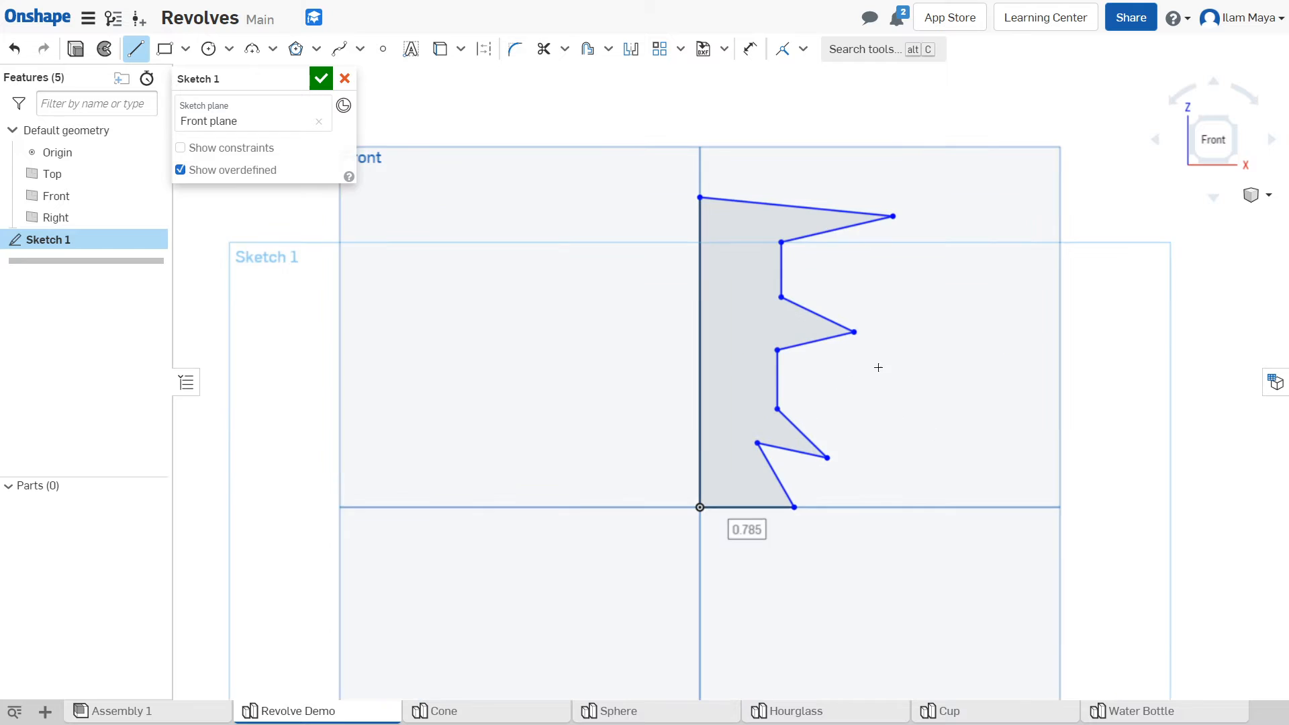
{"action": "middle_click_drag", "start_coordinate": [877, 365], "coordinate": [844, 425]}
{"action": "left_click", "coordinate": [321, 78]}
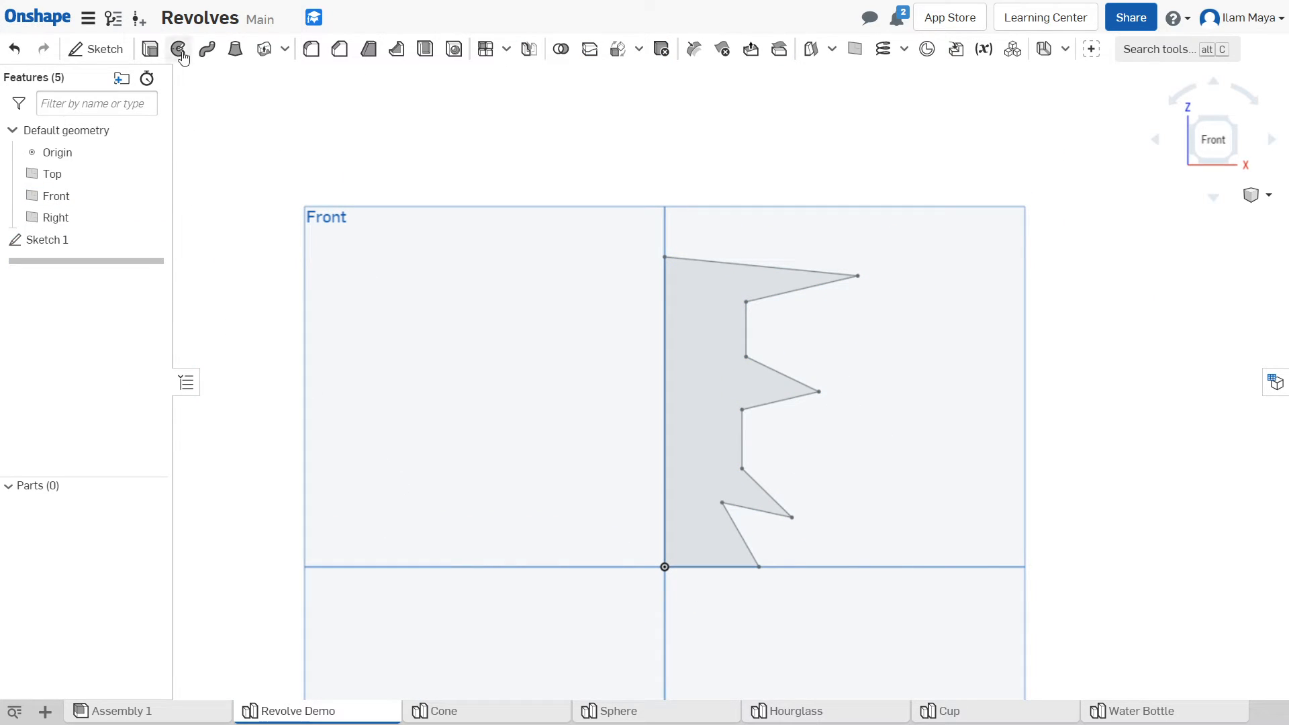
Start a new solid Revolve and set the sketch's vertical edge as the revolve axis.
{"action": "left_click", "coordinate": [178, 49]}
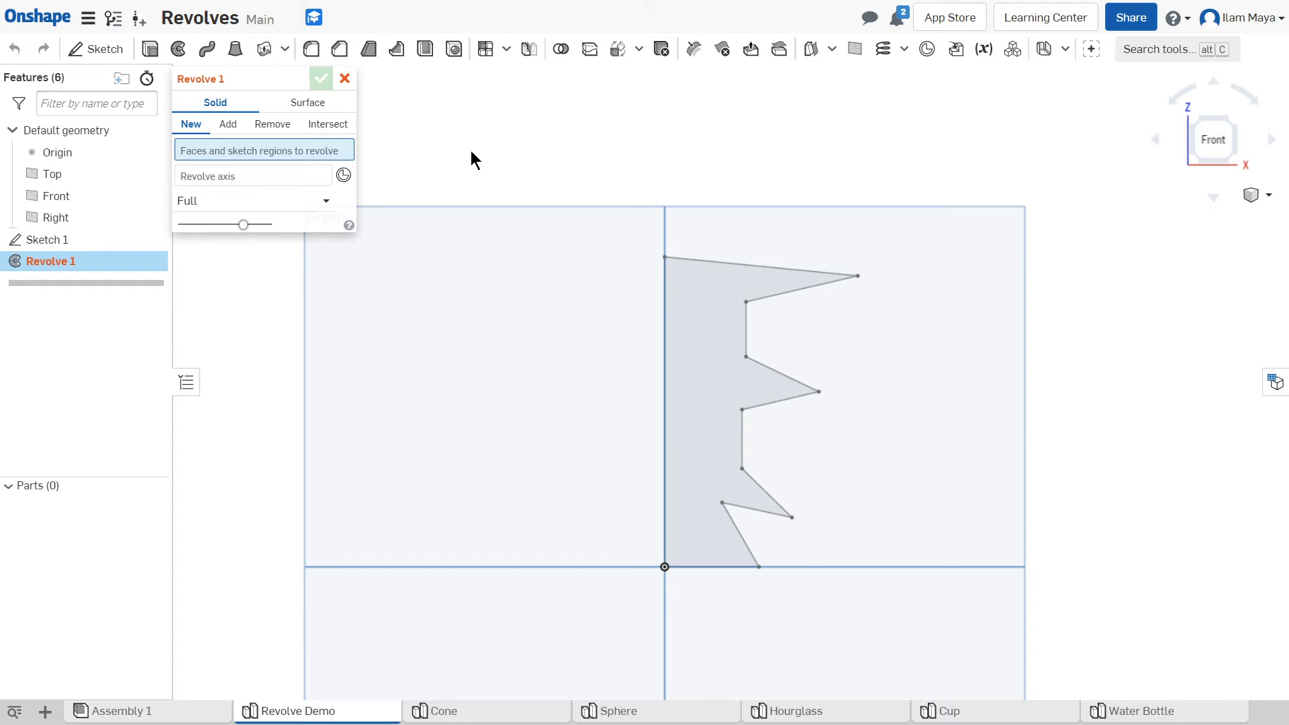
{"action": "left_click", "coordinate": [265, 177]}
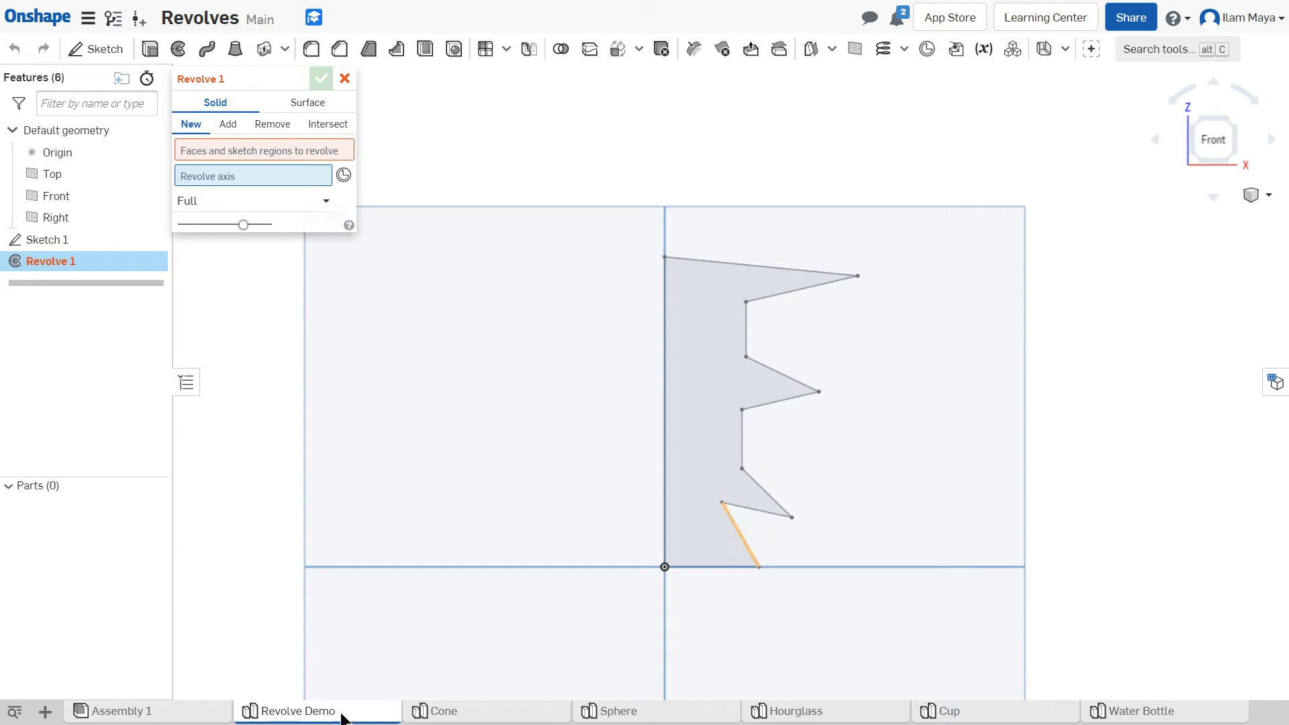
{"action": "left_click", "coordinate": [667, 386]}
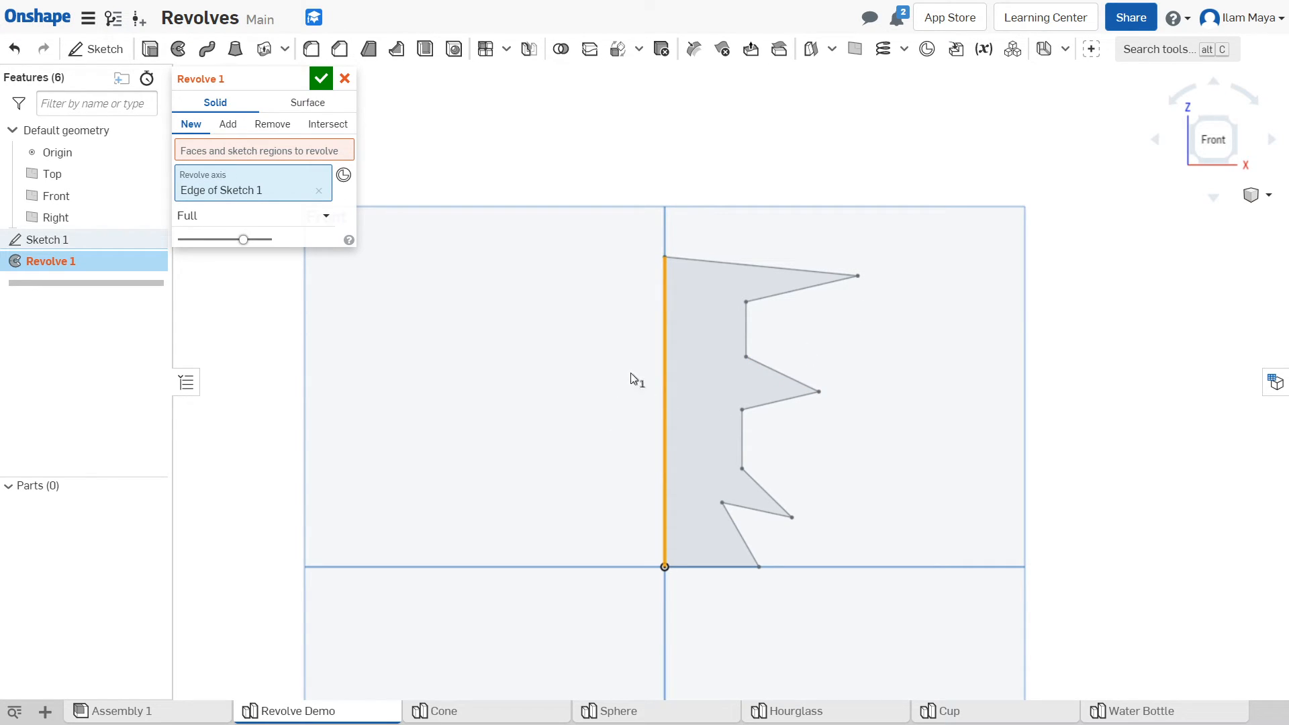
{"action": "right_click_drag", "start_coordinate": [898, 294], "coordinate": [848, 310]}
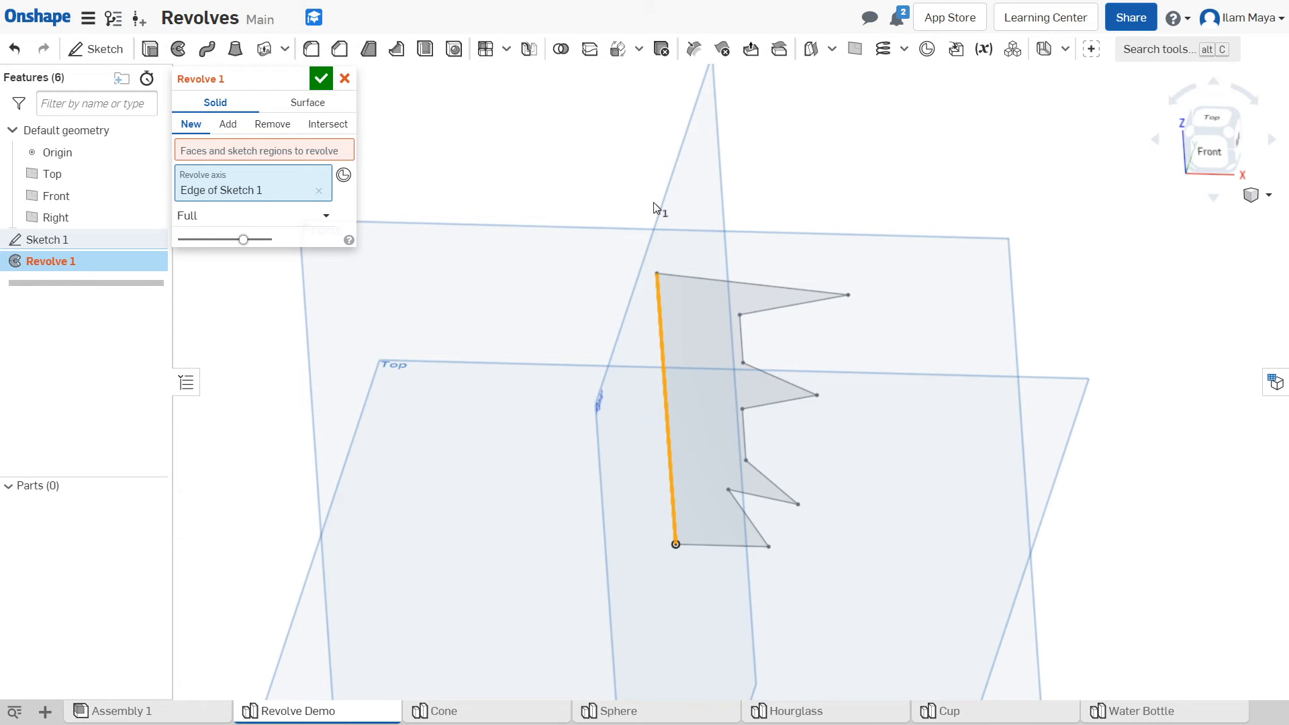
{"action": "left_click", "coordinate": [1221, 155]}
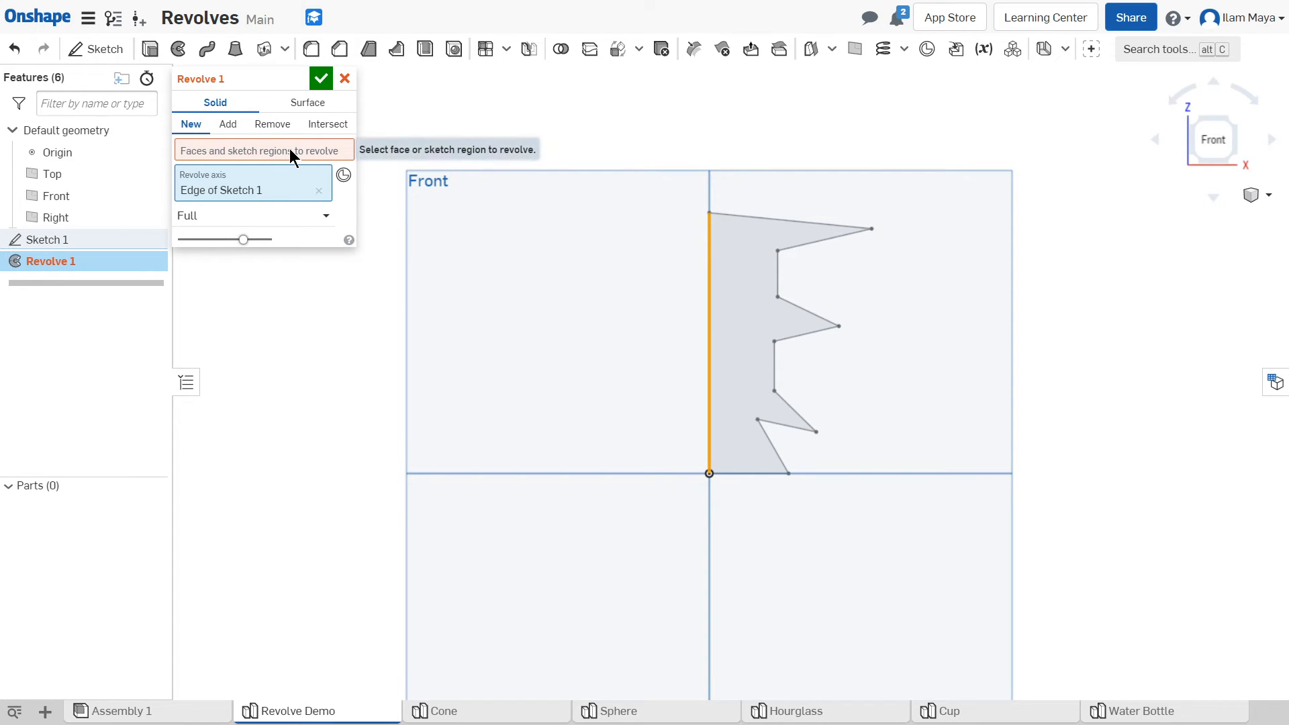
Revolve the jagged sketch region fully around the chosen axis as a new solid and accept the feature.
{"action": "left_click", "coordinate": [290, 150]}
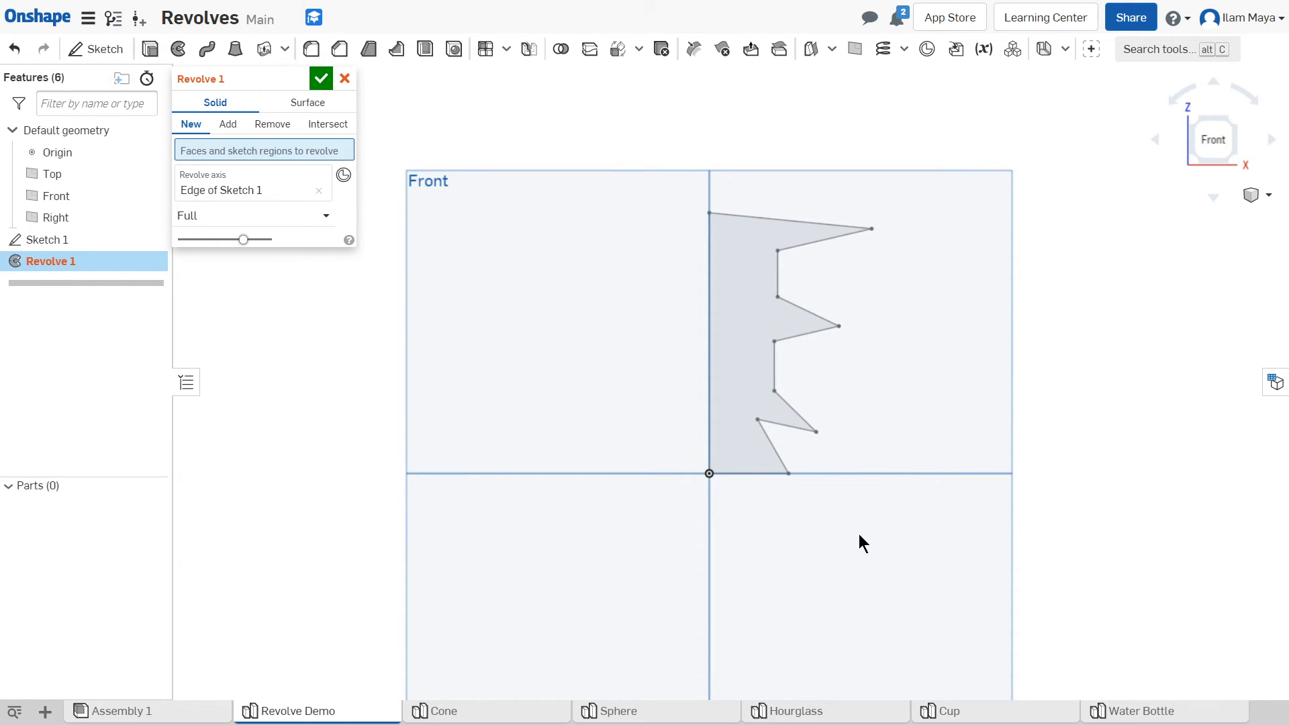
{"action": "left_click", "coordinate": [756, 314]}
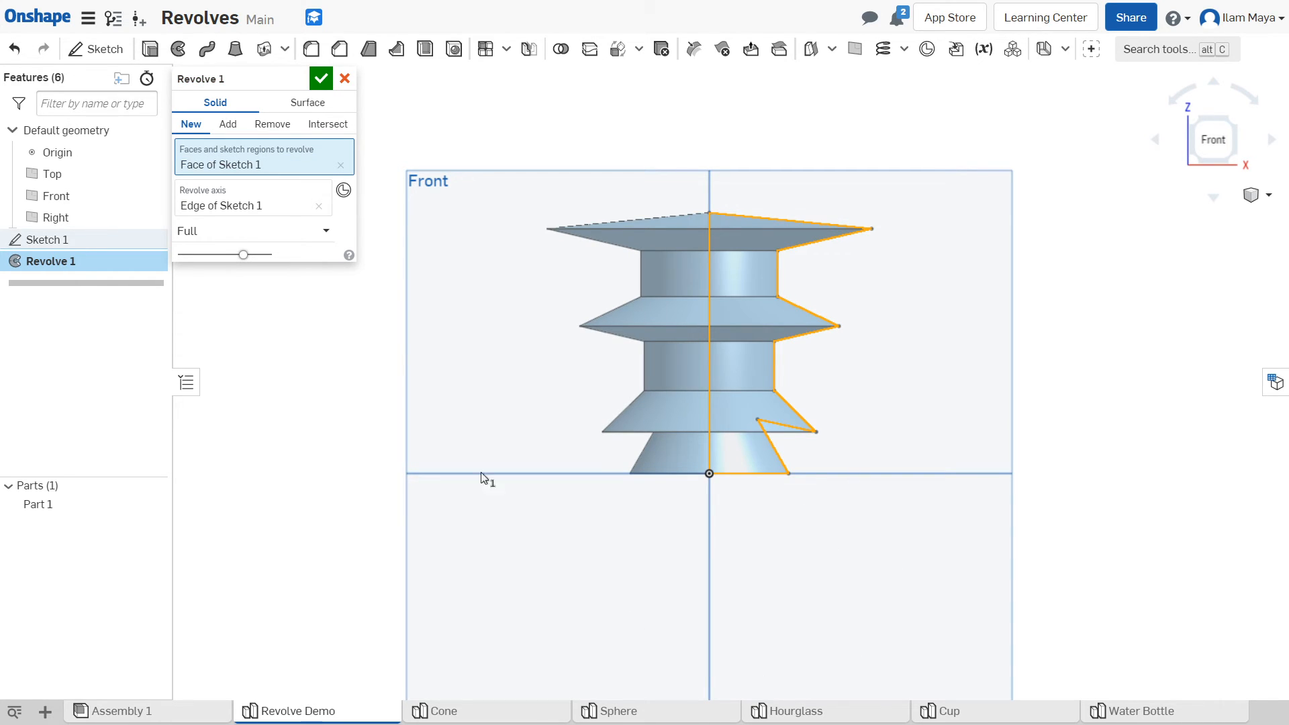
{"action": "right_click_drag", "start_coordinate": [405, 135], "coordinate": [496, 561]}
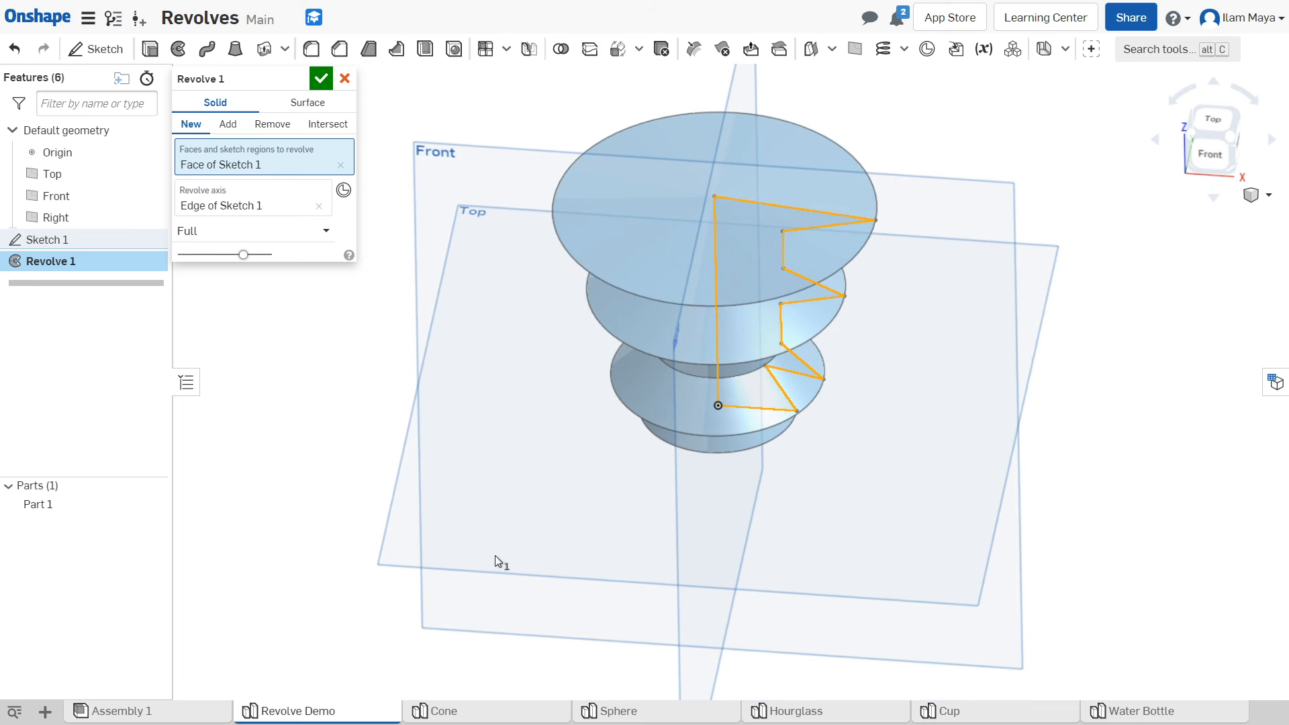
{"action": "scroll", "coordinate": [679, 450], "scroll_direction": "up", "scroll_amount": 2}
{"action": "left_click", "coordinate": [319, 76]}
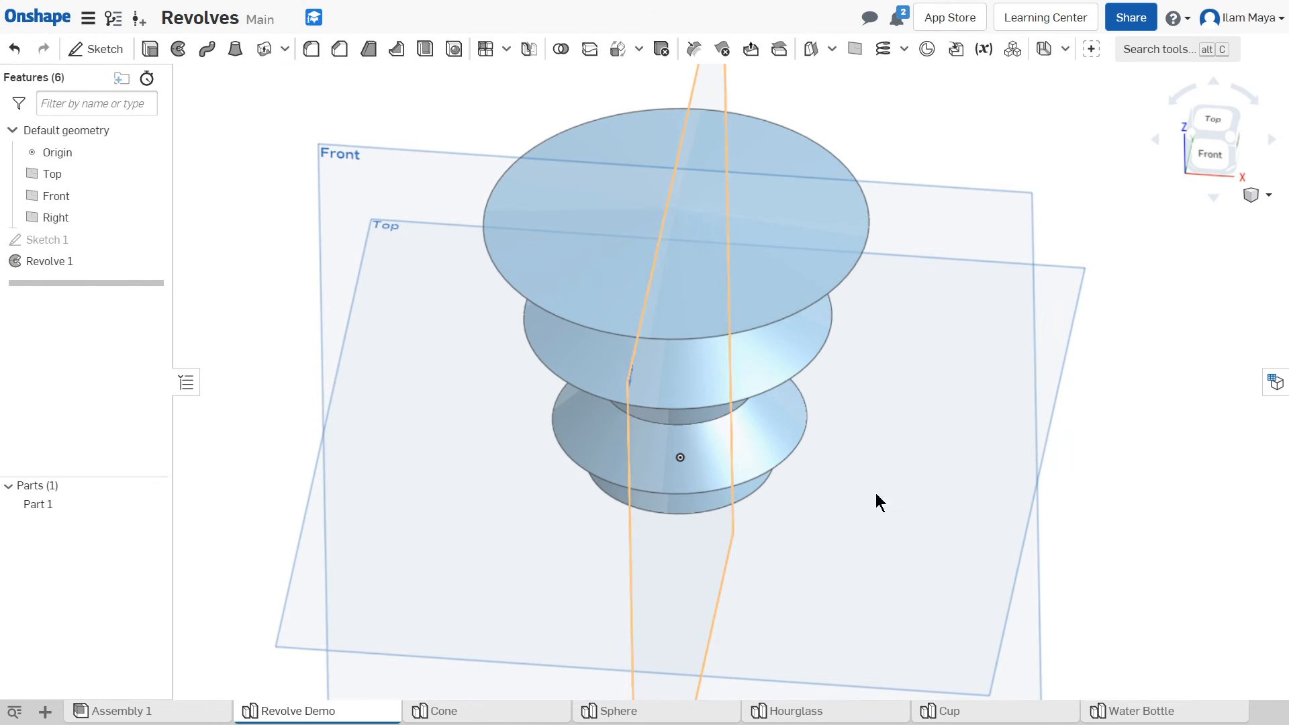
Examine the revolved part from the front, from above and in an isometric view.
{"action": "right_click_drag", "start_coordinate": [875, 492], "coordinate": [936, 482]}
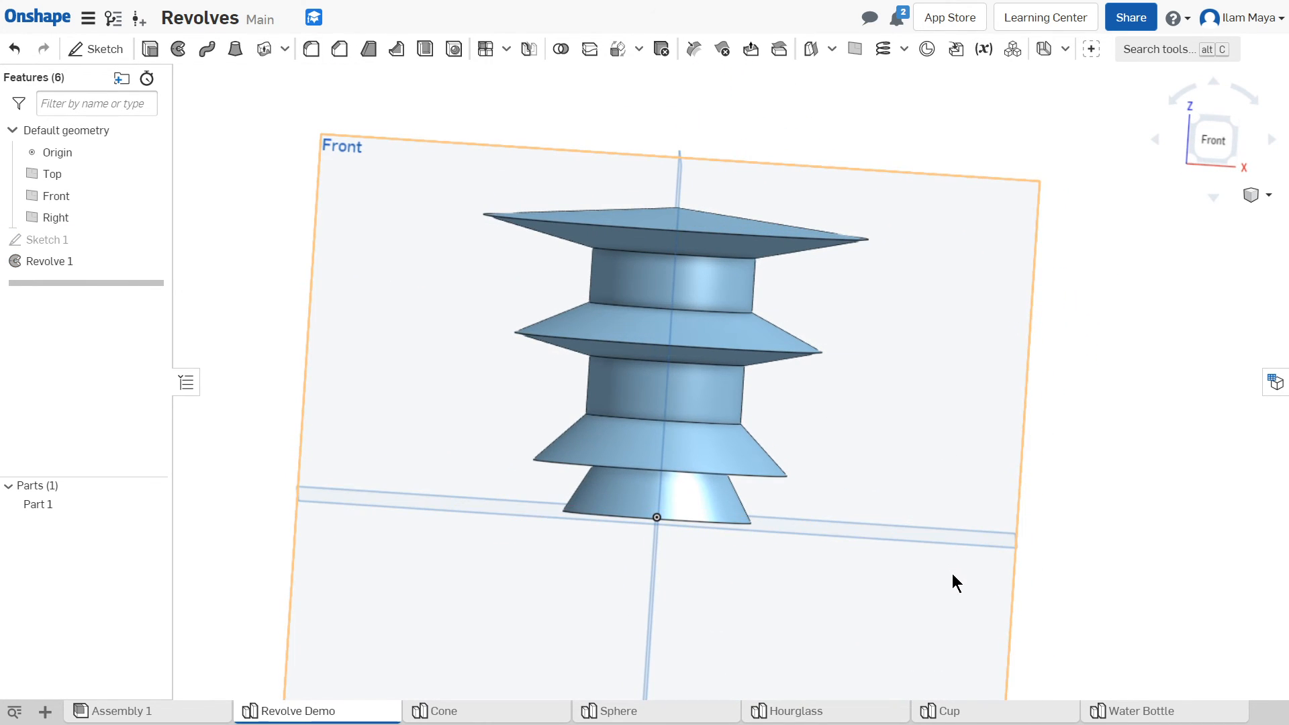
{"action": "right_click_drag", "start_coordinate": [954, 578], "coordinate": [1201, 158]}
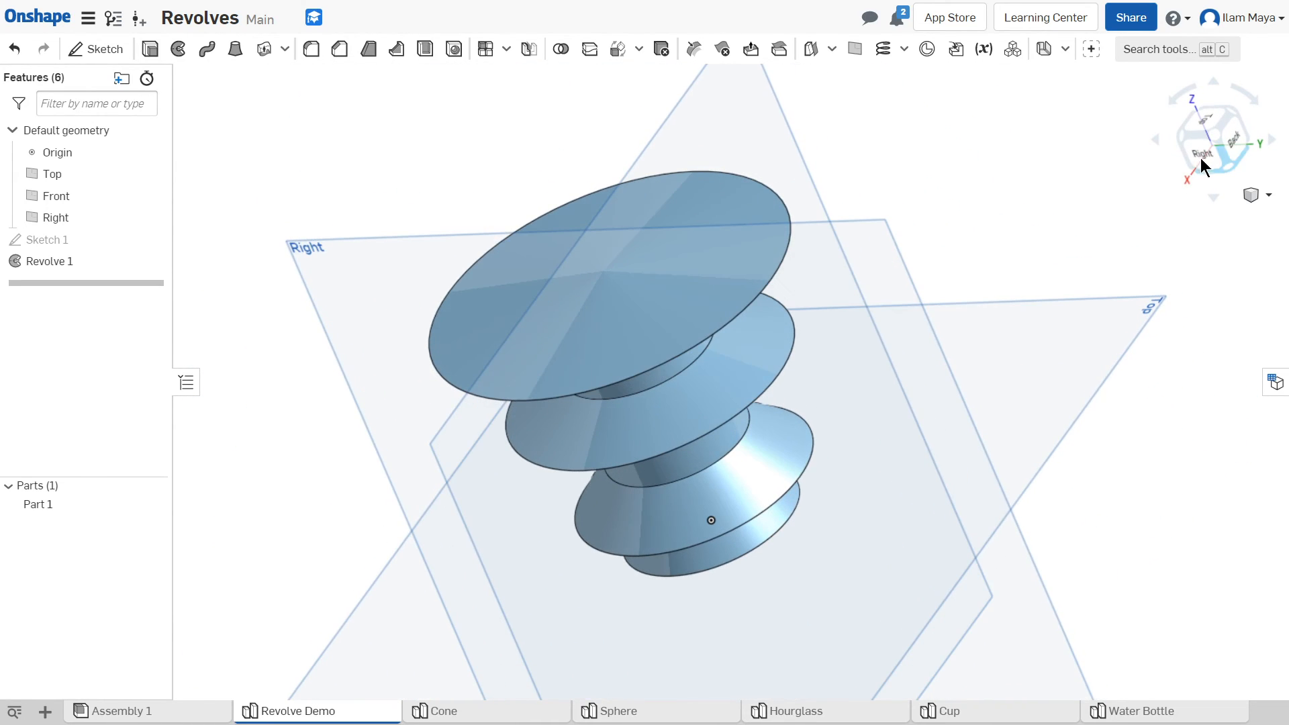
{"action": "left_click", "coordinate": [1200, 158]}
{"action": "right_click_drag", "start_coordinate": [1115, 245], "coordinate": [1216, 148]}
{"action": "left_click", "coordinate": [1216, 146]}
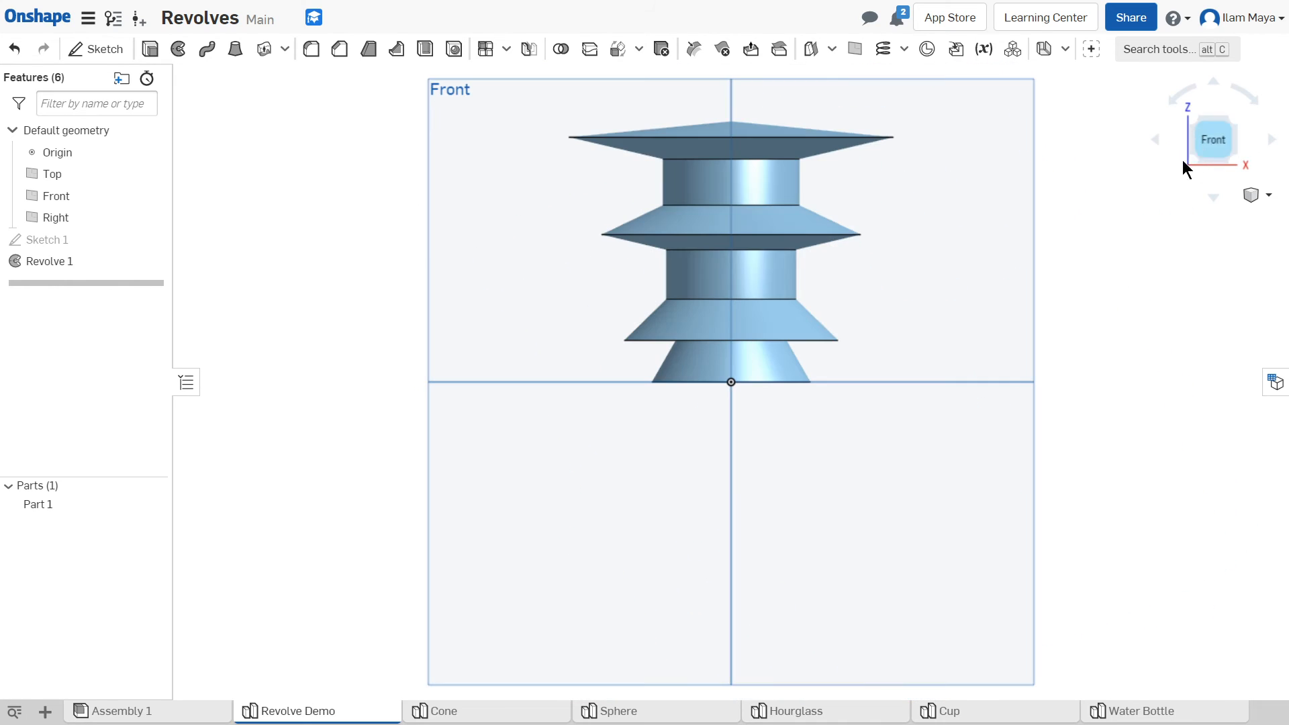
{"action": "right_click_drag", "start_coordinate": [1021, 302], "coordinate": [1068, 395]}
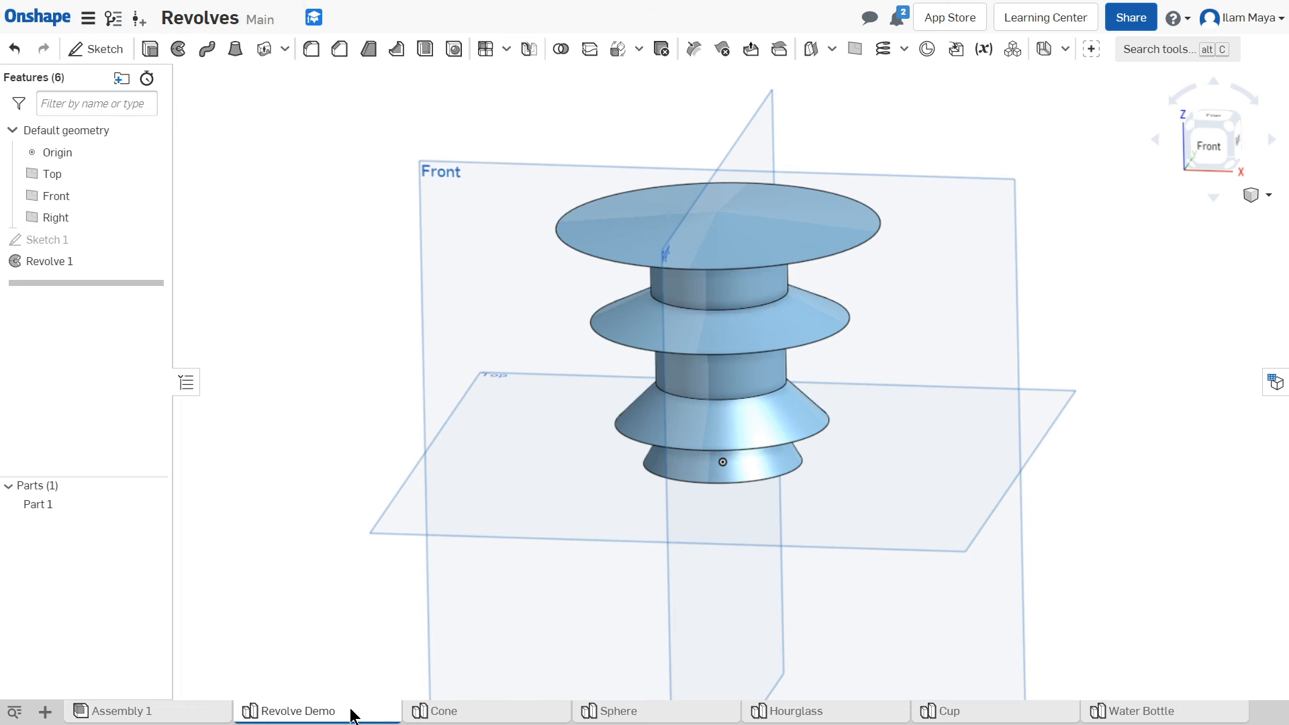
{"action": "mouse_move", "coordinate": [607, 716]}
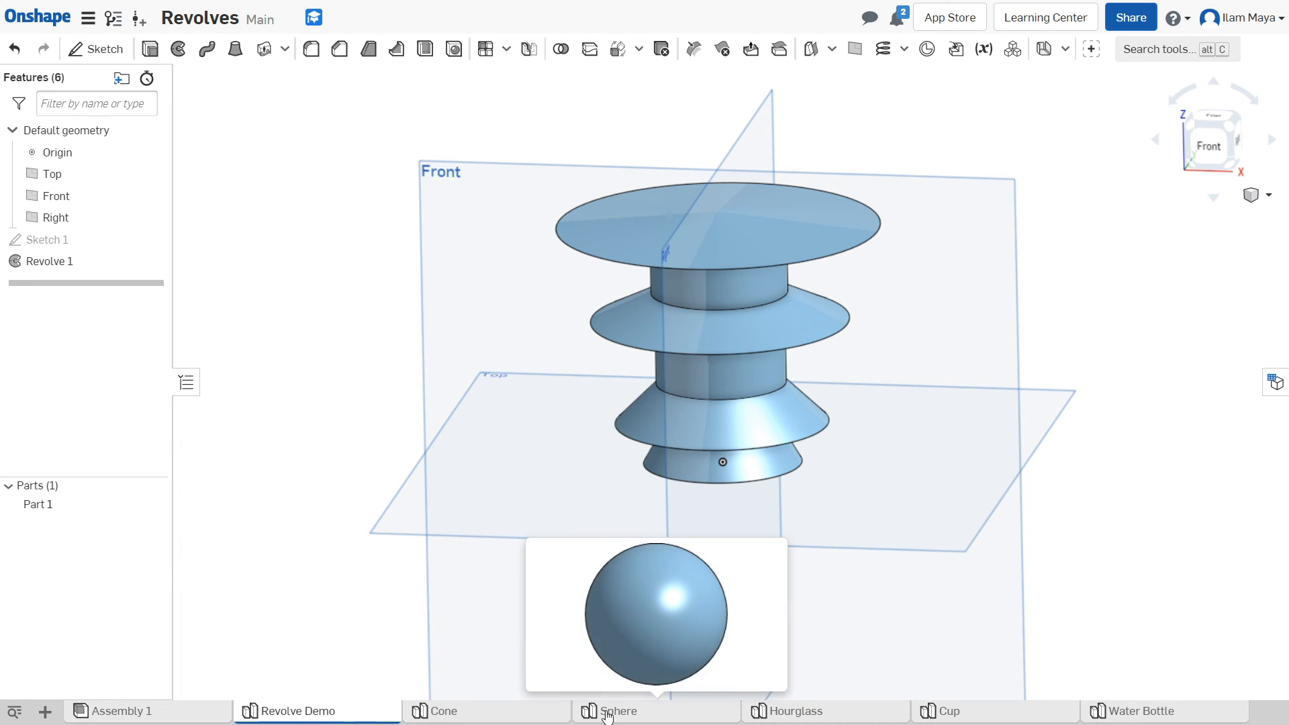
{"action": "mouse_move", "coordinate": [938, 713]}
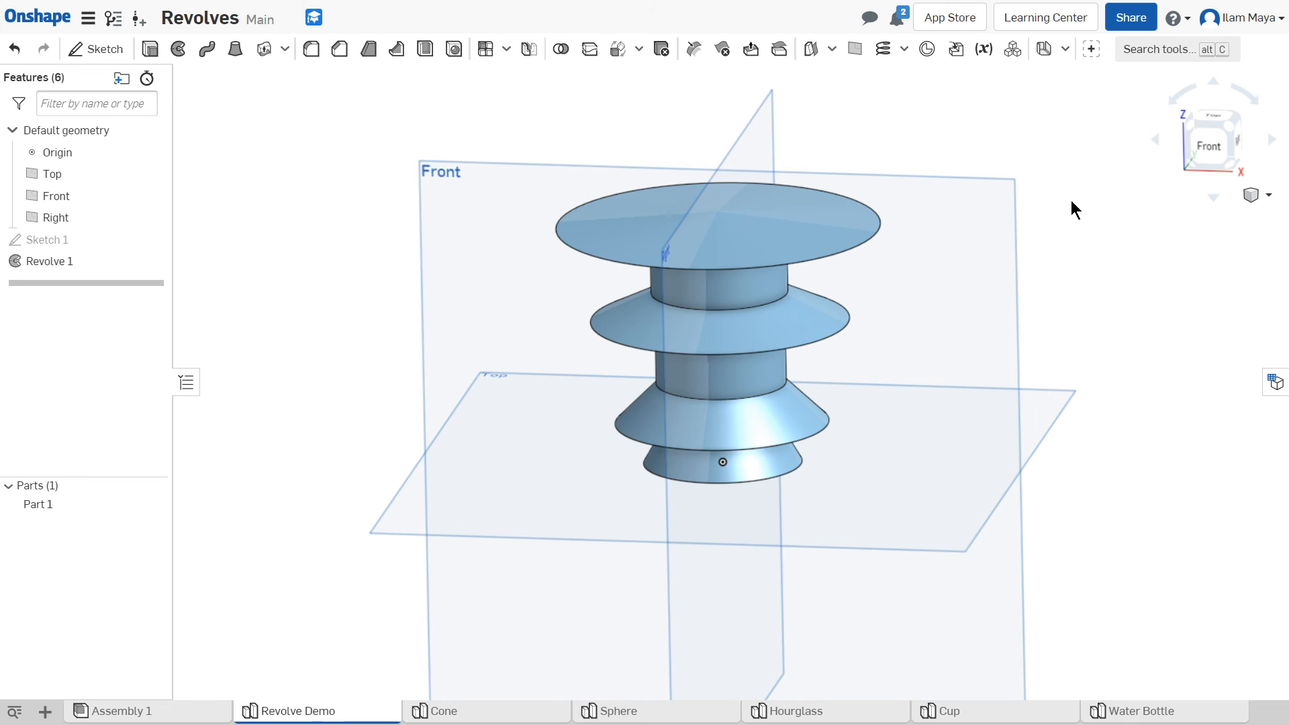
{"action": "middle_click_drag", "start_coordinate": [1071, 213], "coordinate": [1069, 245]}
{"action": "right_click_drag", "start_coordinate": [1076, 237], "coordinate": [1038, 281]}
{"action": "scroll", "coordinate": [907, 334], "scroll_direction": "up", "scroll_amount": 1}
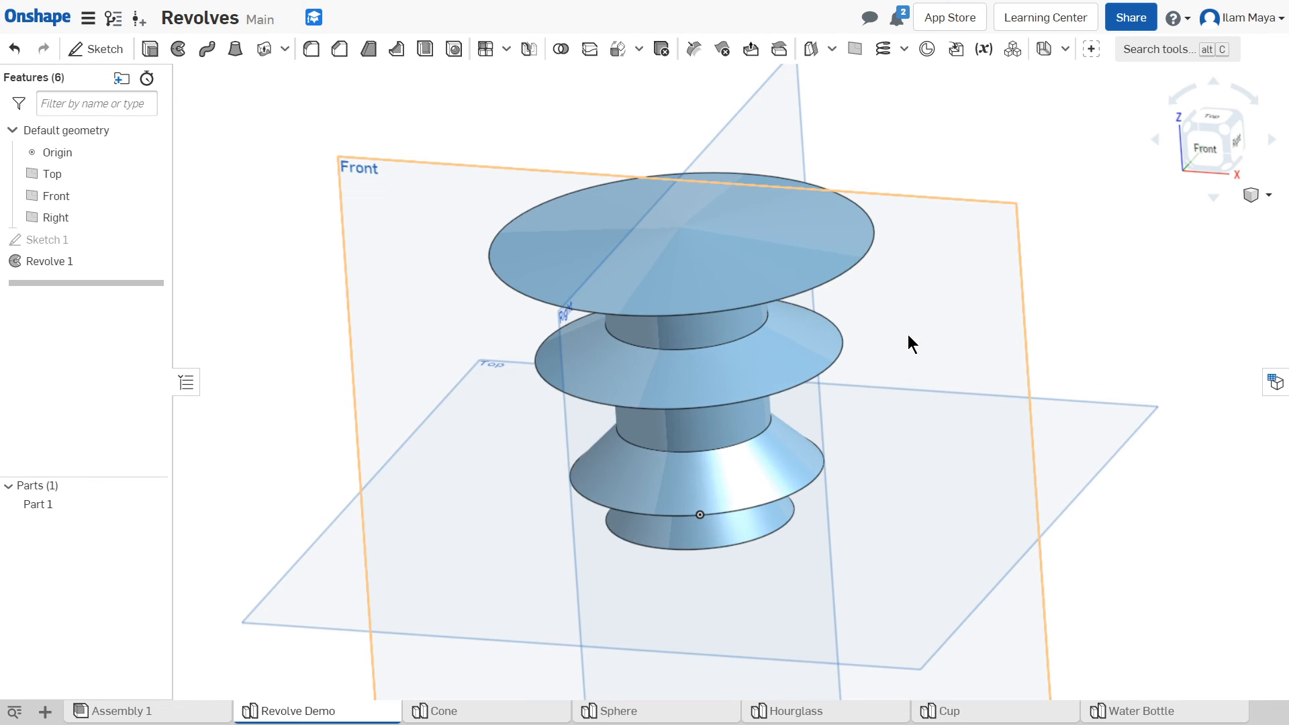
{"action": "middle_click_drag", "start_coordinate": [907, 336], "coordinate": [921, 395]}
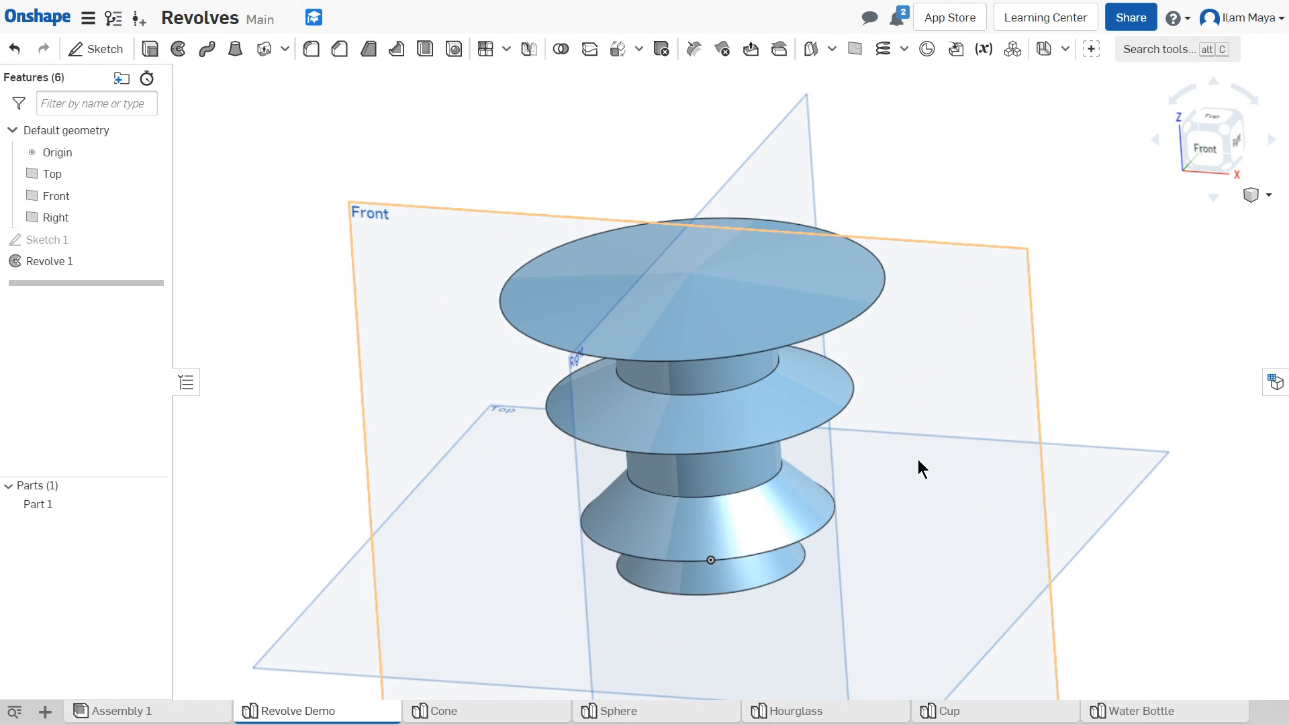
{"action": "middle_click_drag", "start_coordinate": [918, 460], "coordinate": [903, 396]}
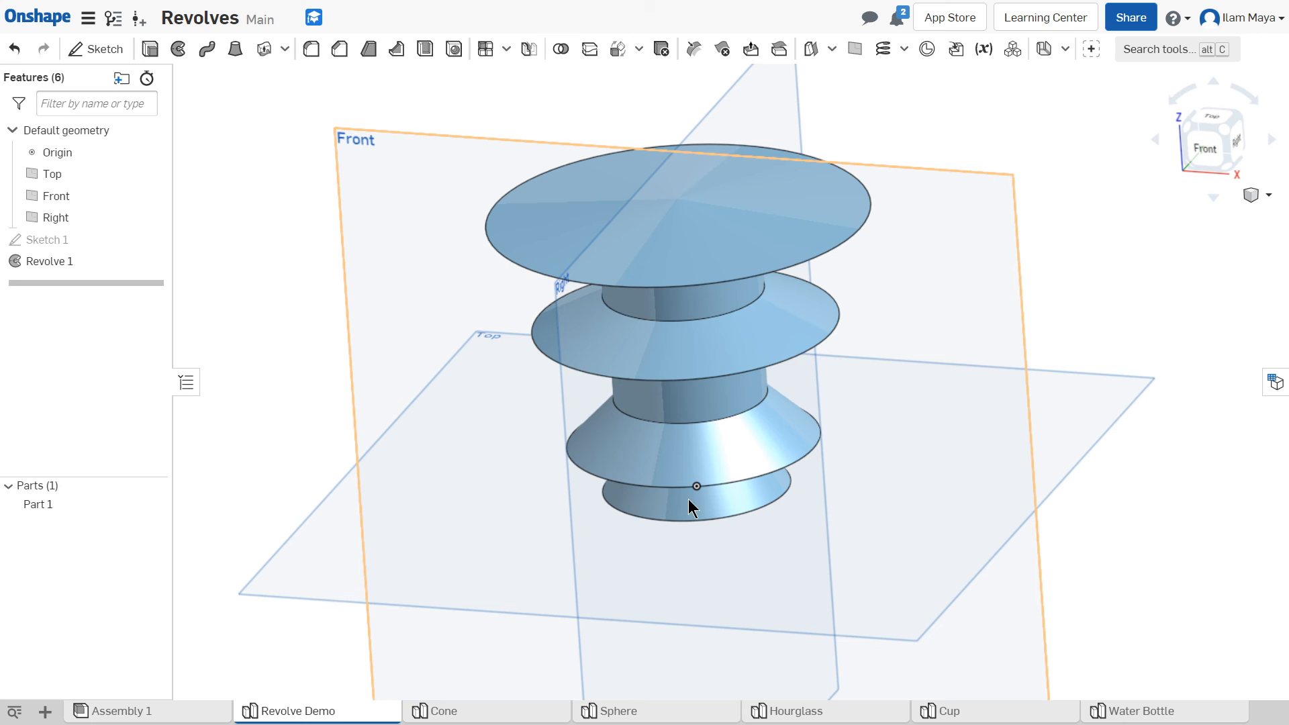
{"action": "right_click_drag", "start_coordinate": [908, 410], "coordinate": [1123, 308]}
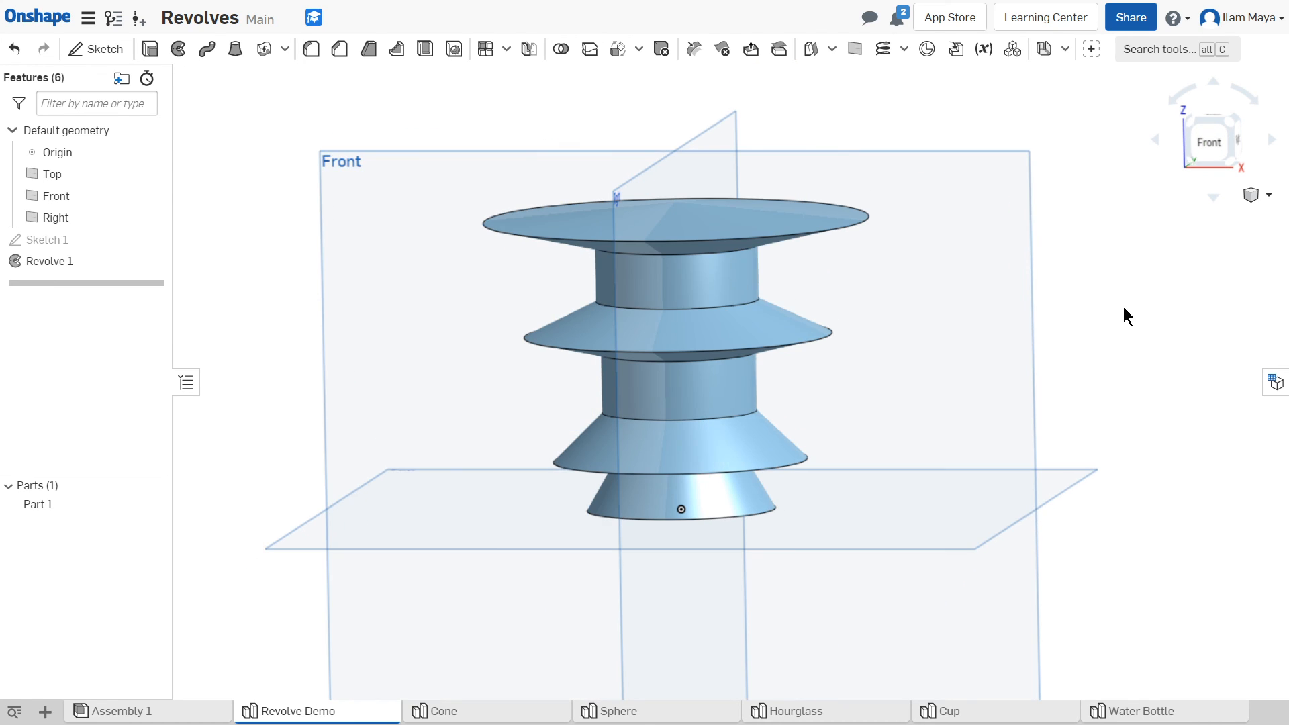
{"action": "left_click", "coordinate": [1230, 129]}
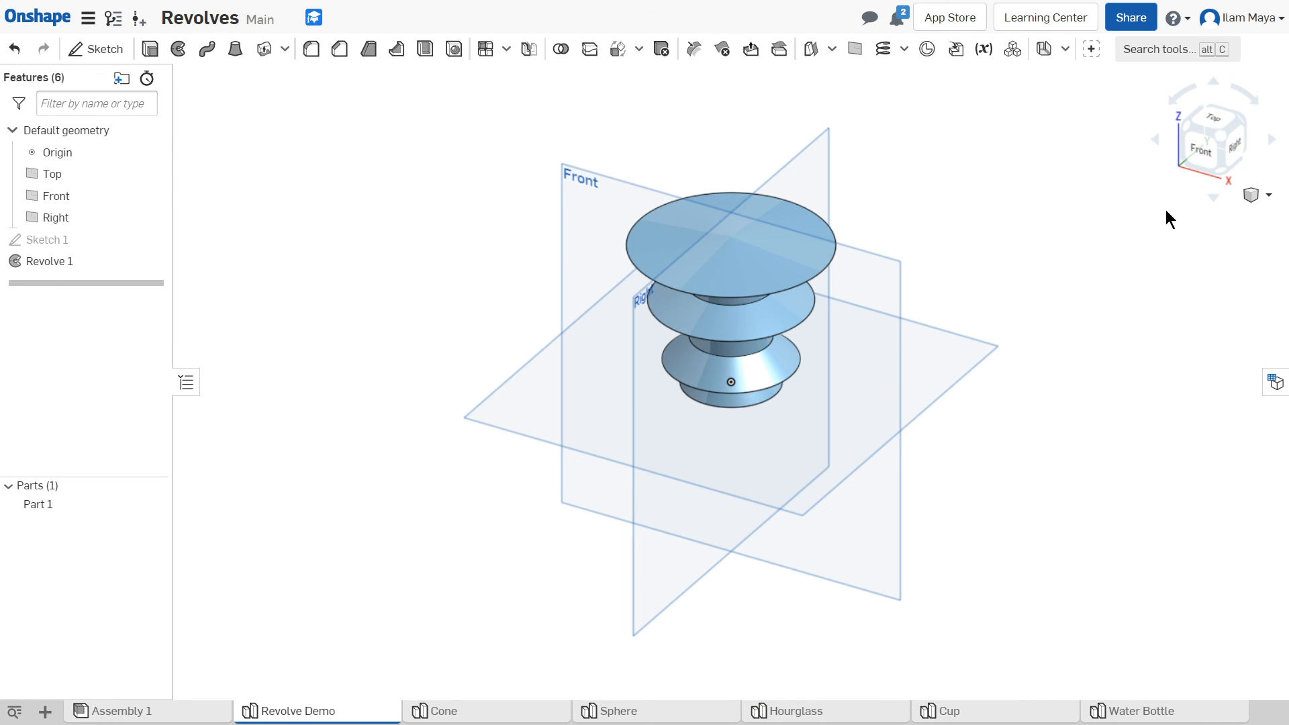